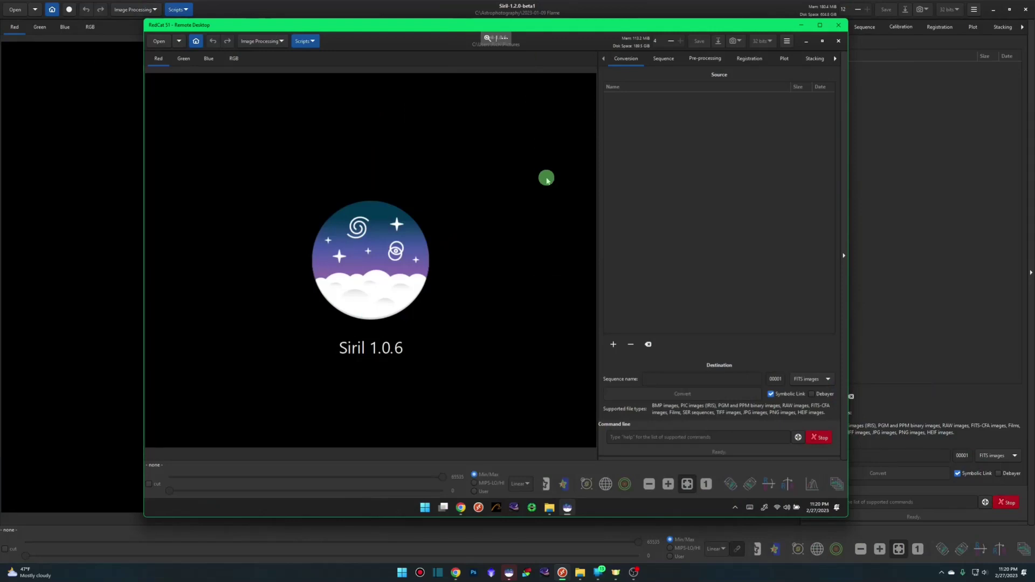
# Move the remote Siril 1.0.6 window aside, check local Siril 1.2.0-beta1's Scripts menu, then return to the remote session.
pyautogui.moveTo(446, 30); pyautogui.dragTo(521, 51)
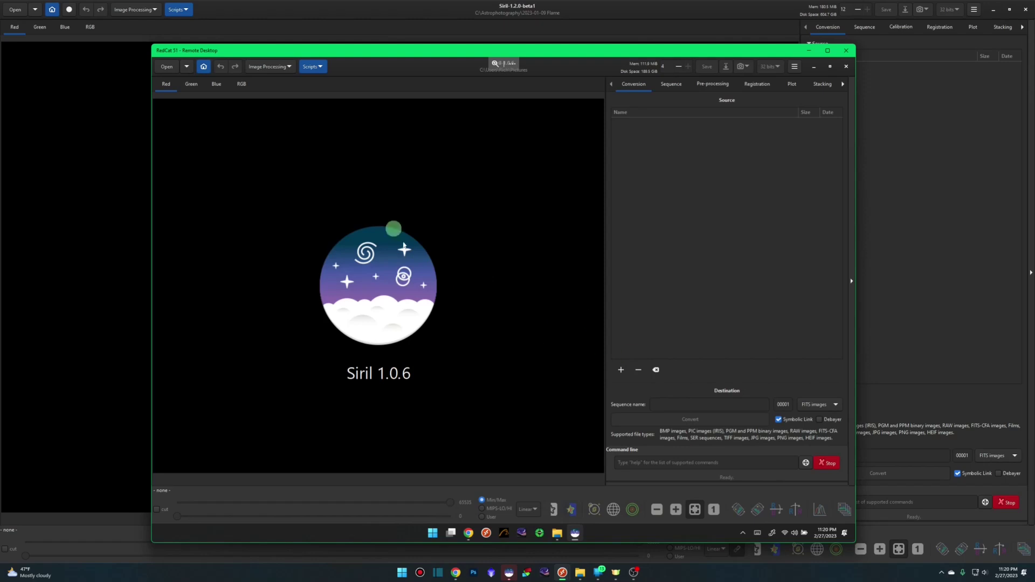
pyautogui.click(626, 20)
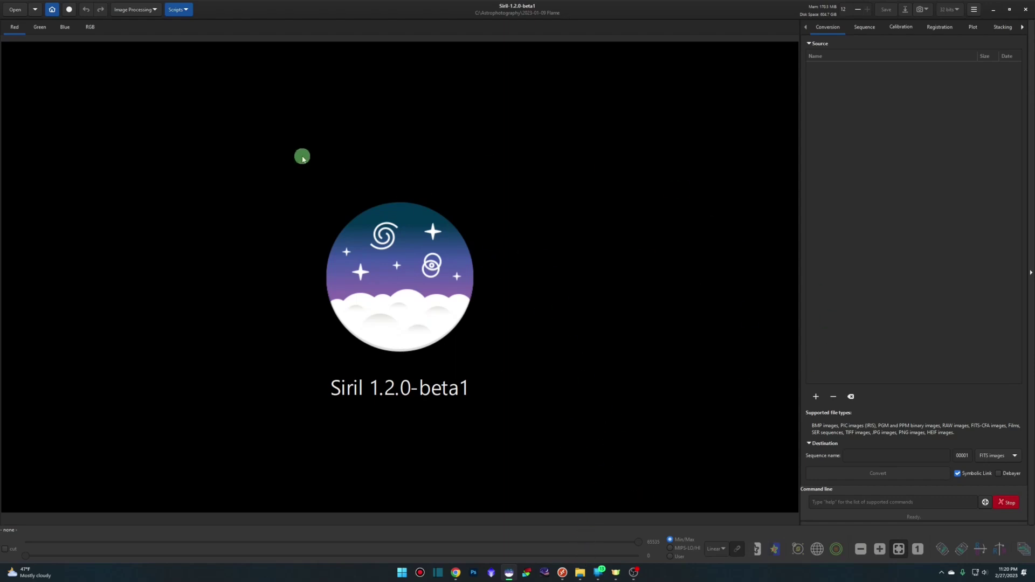
pyautogui.click(186, 10)
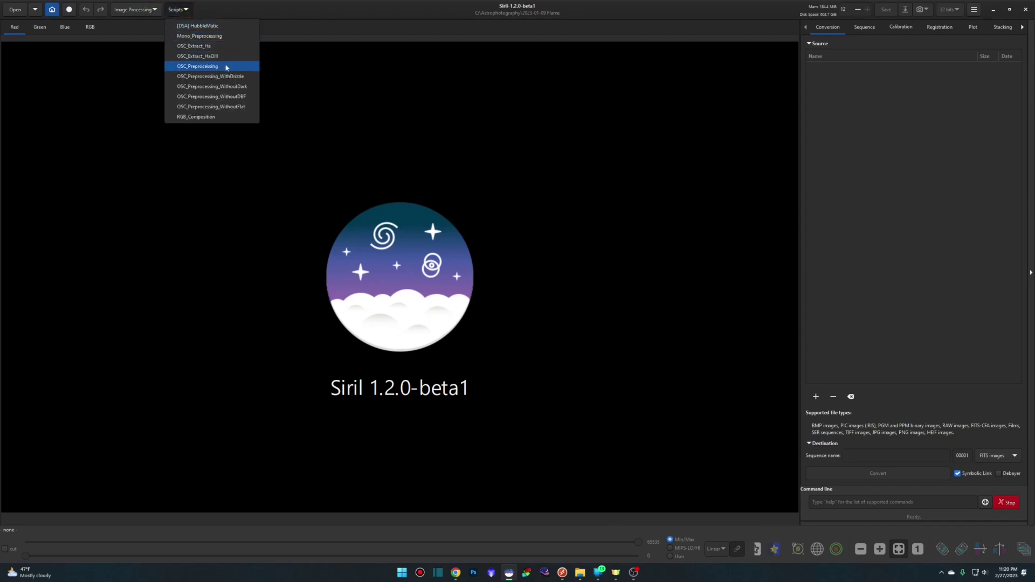
pyautogui.press('Escape')
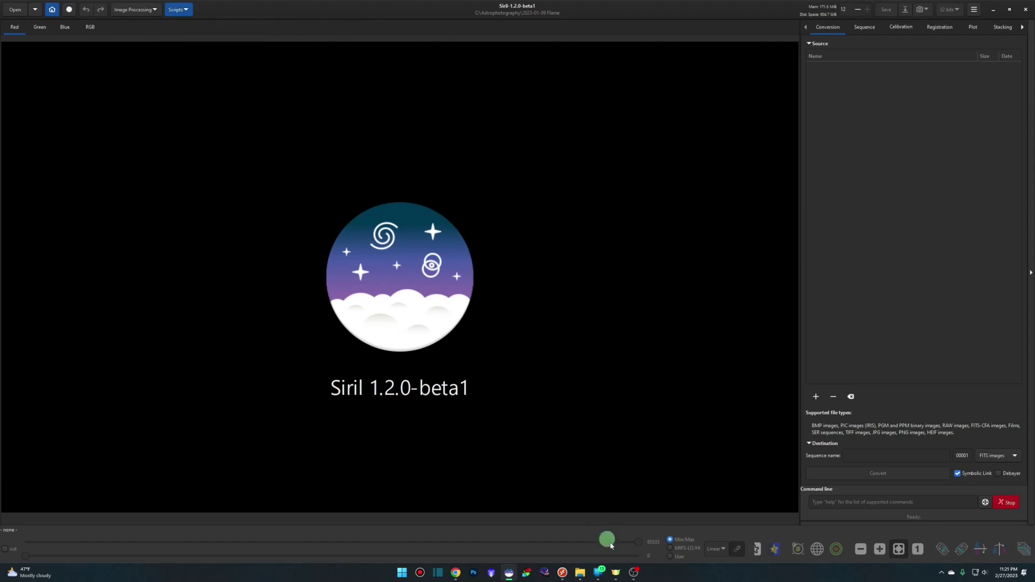
pyautogui.click(562, 573)
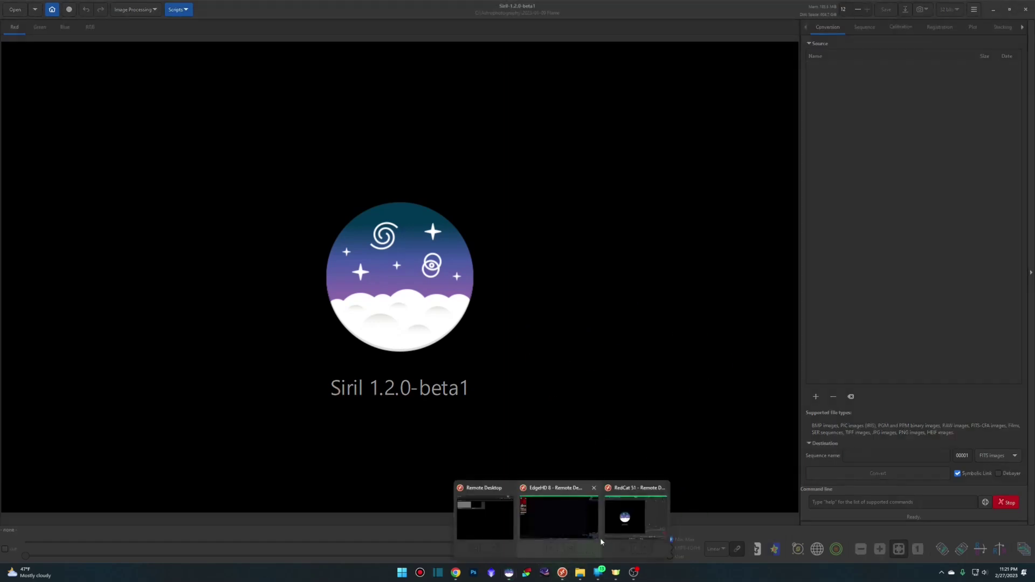
pyautogui.click(610, 534)
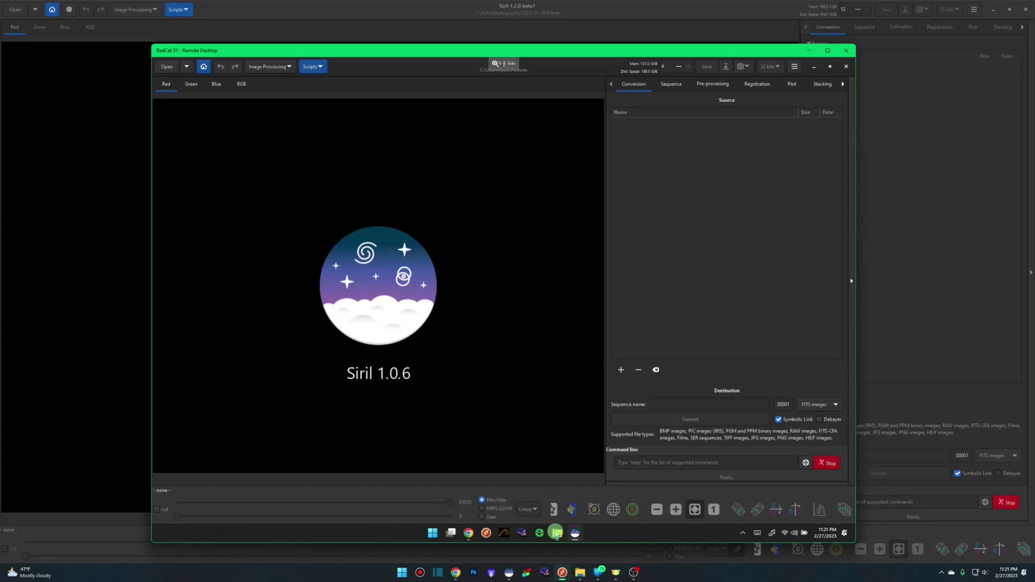
pyautogui.click(558, 534)
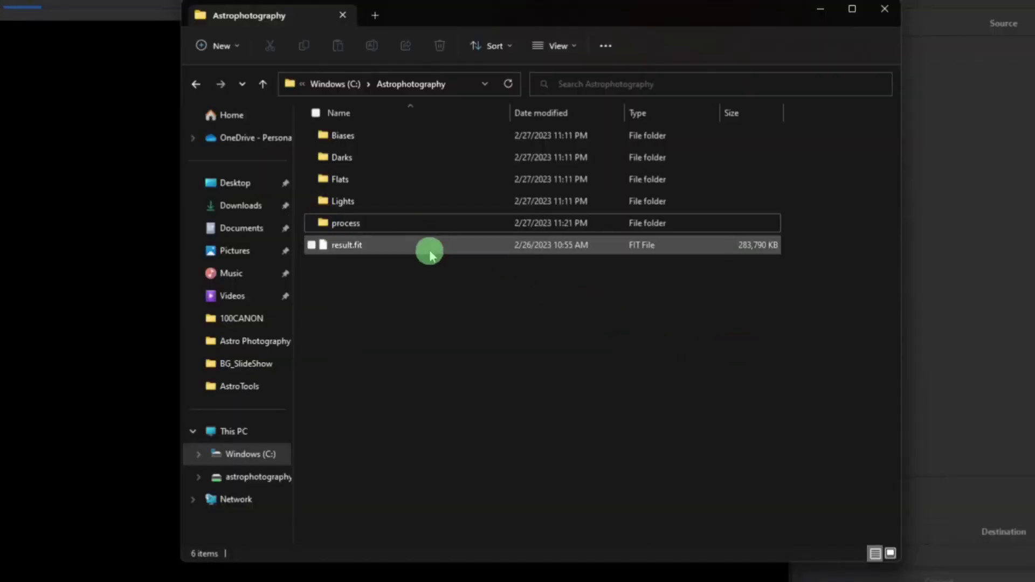
pyautogui.click(408, 228)
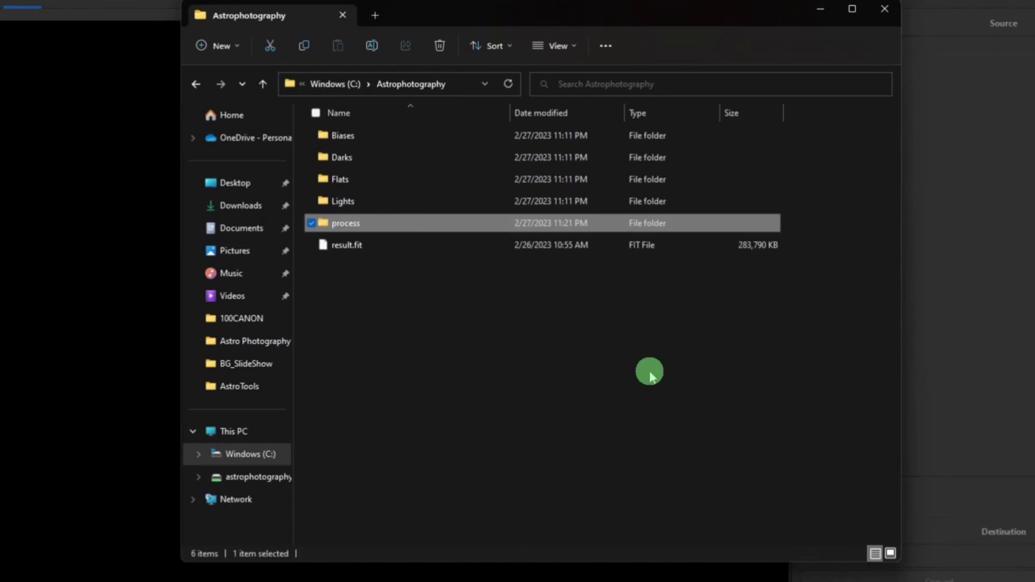
pyautogui.click(453, 247)
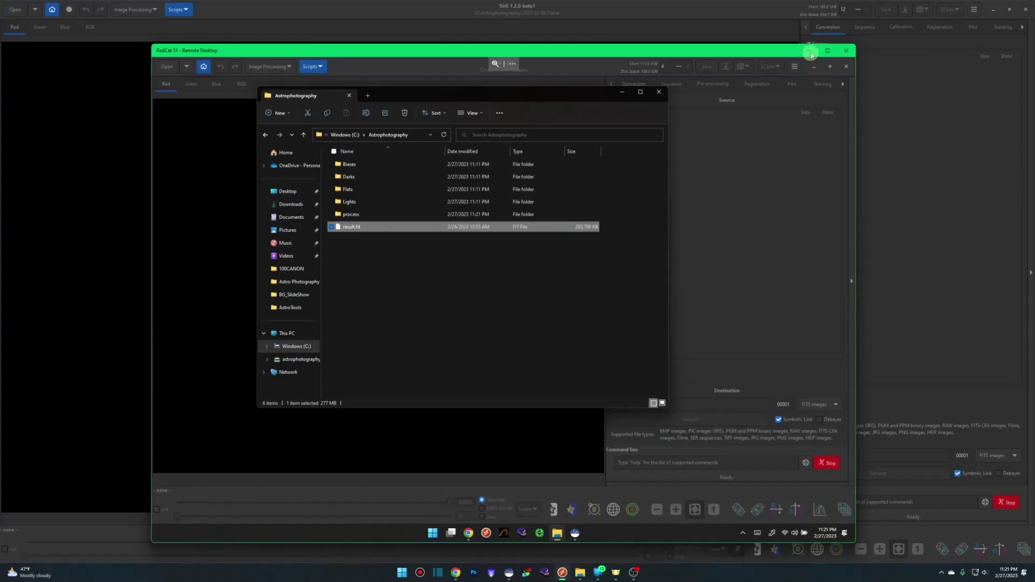
pyautogui.doubleClick(814, 47)
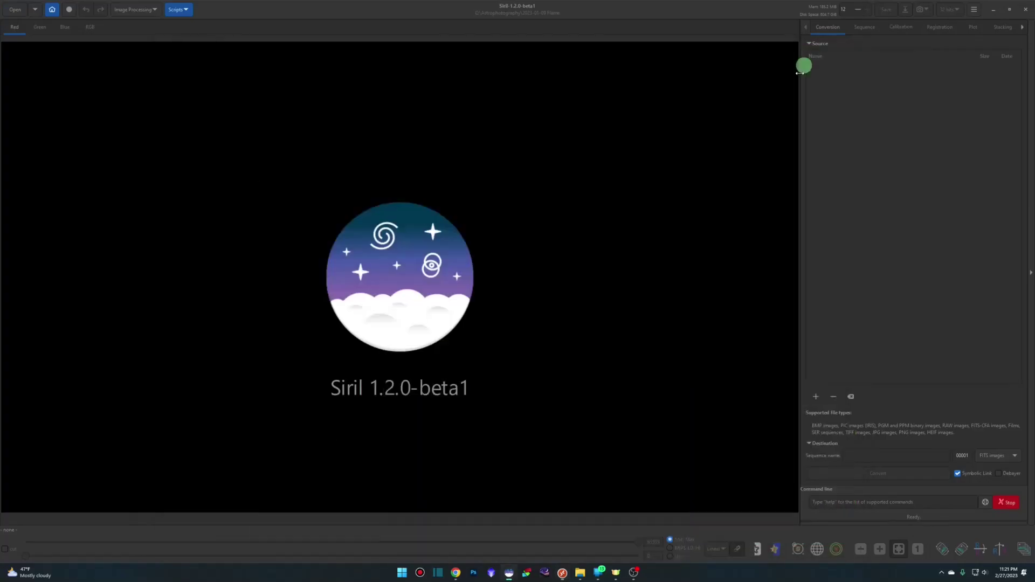
pyautogui.click(582, 531)
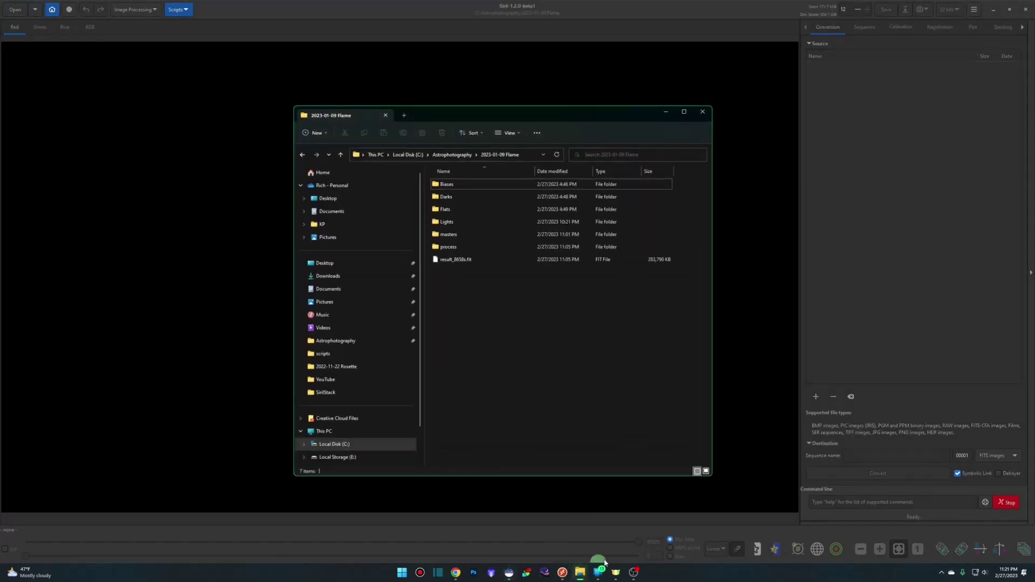
pyautogui.click(466, 247)
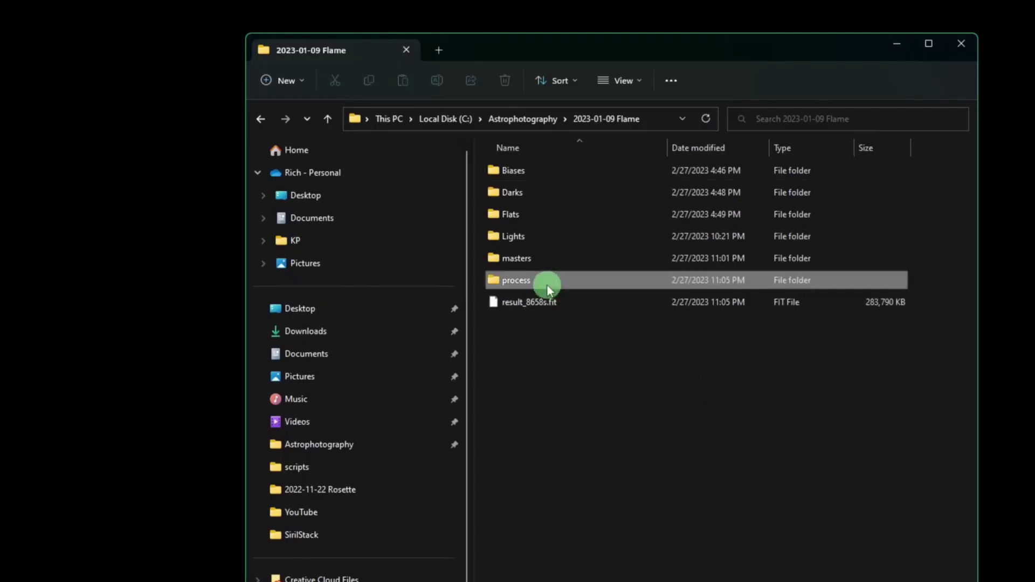
pyautogui.click(559, 260)
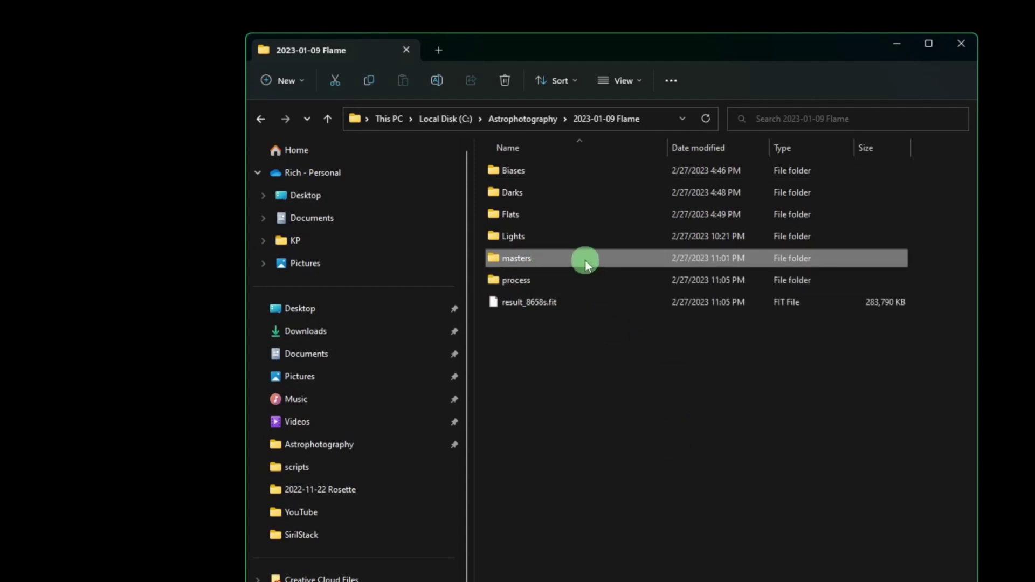
pyautogui.doubleClick(585, 261)
pyautogui.click(568, 170)
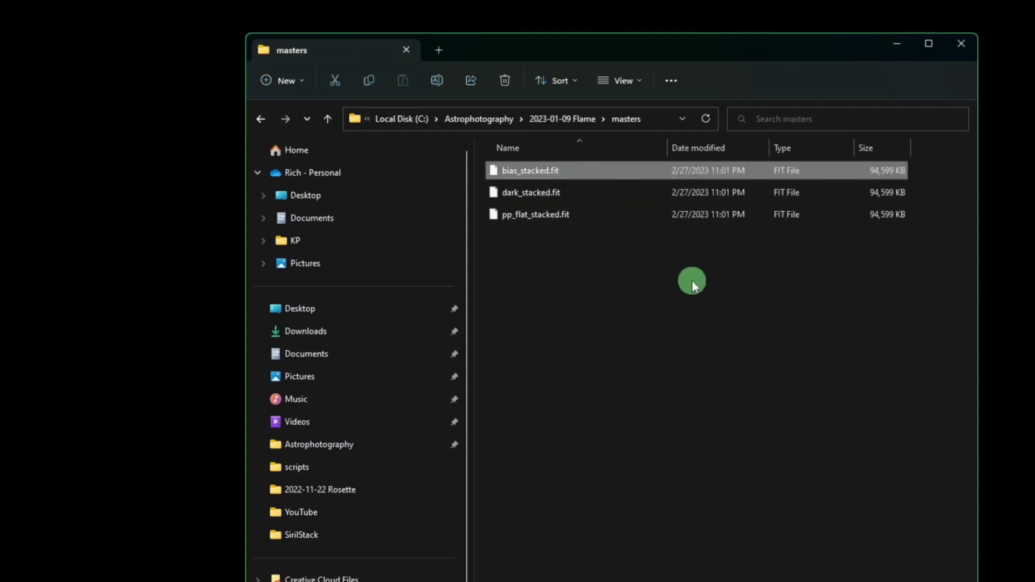
pyautogui.click(582, 194)
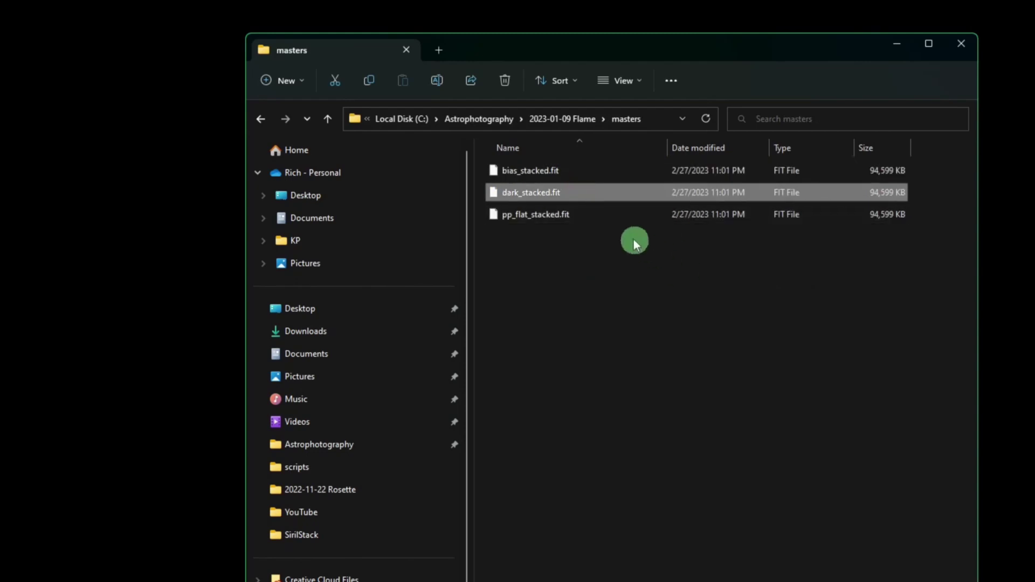
pyautogui.keyDown('shift'); pyautogui.click(609, 216); pyautogui.keyUp('shift')
pyautogui.click(610, 217)
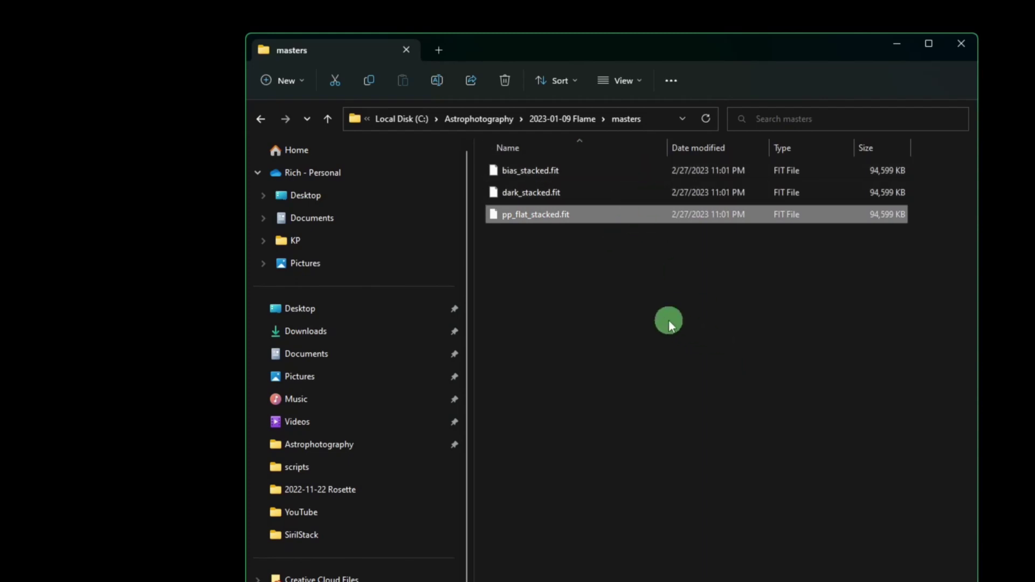
pyautogui.click(553, 119)
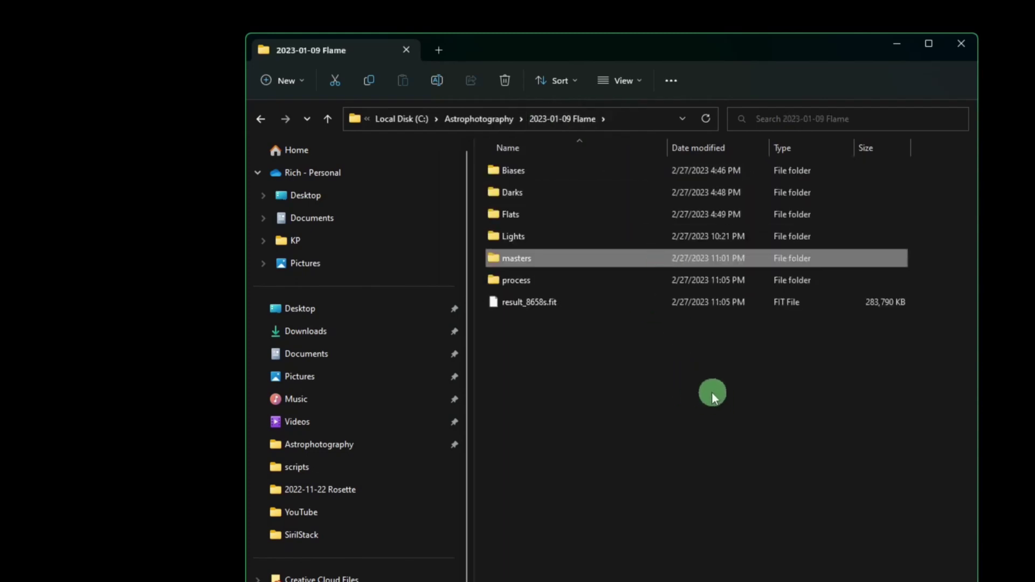
pyautogui.click(585, 302)
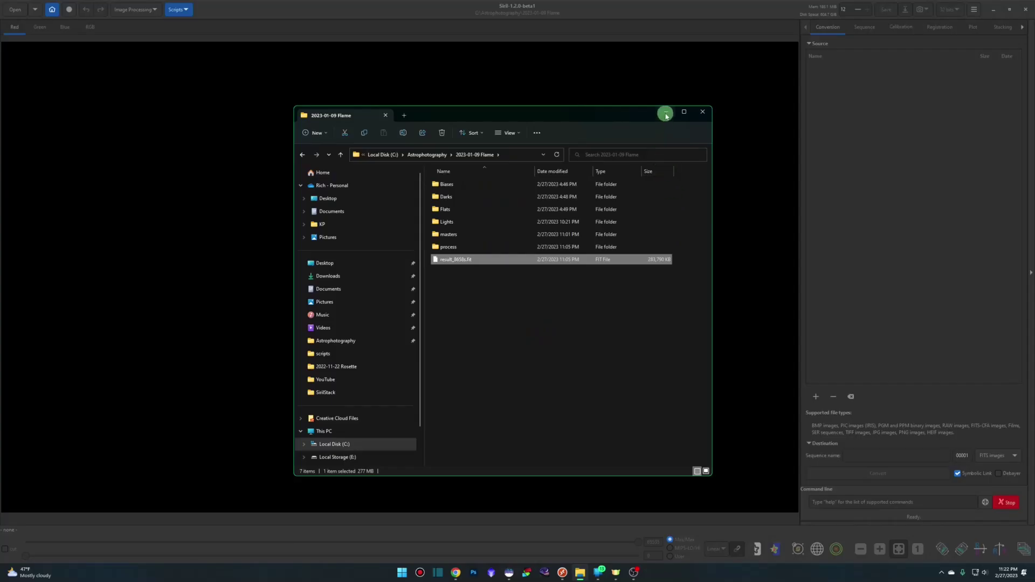
# Open result_8658s.fit in the local Siril 1.2.0-beta1.
pyautogui.click(667, 114)
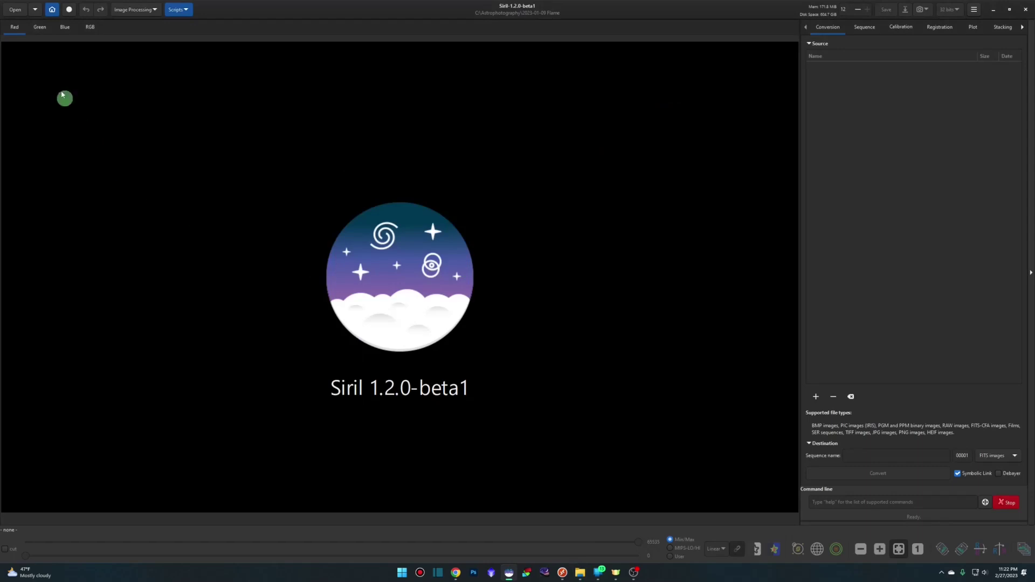
pyautogui.click(15, 10)
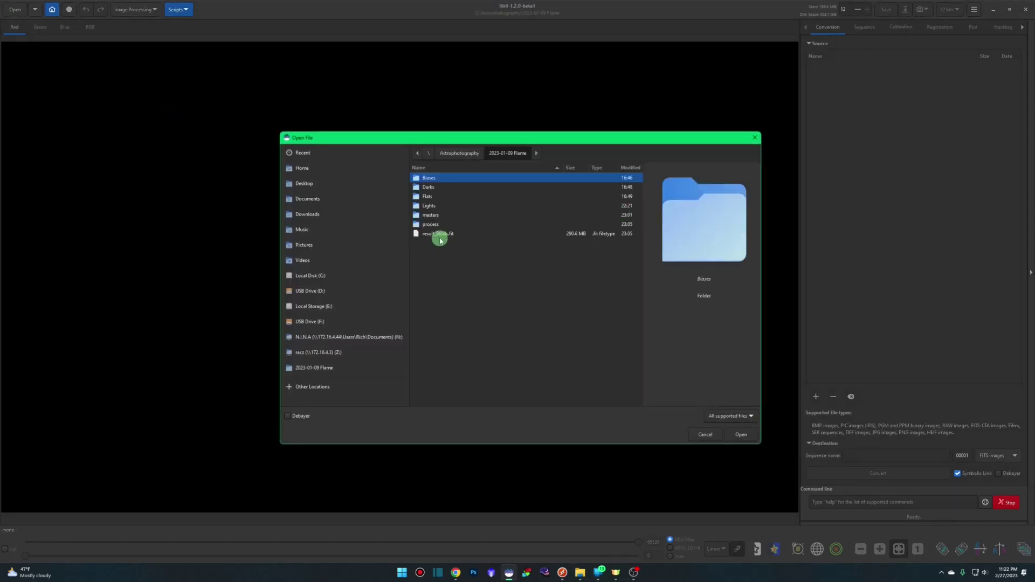
pyautogui.doubleClick(440, 235)
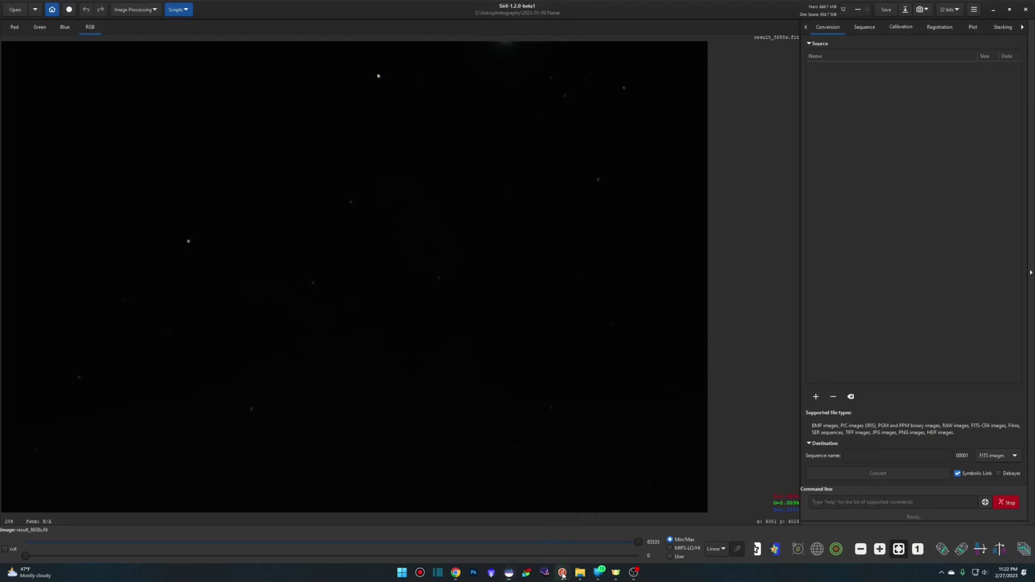
# In remote Siril 1.0.6, open result.fit from Windows (C:) > Astrophotography.
pyautogui.moveTo(570, 562)
pyautogui.click(623, 524)
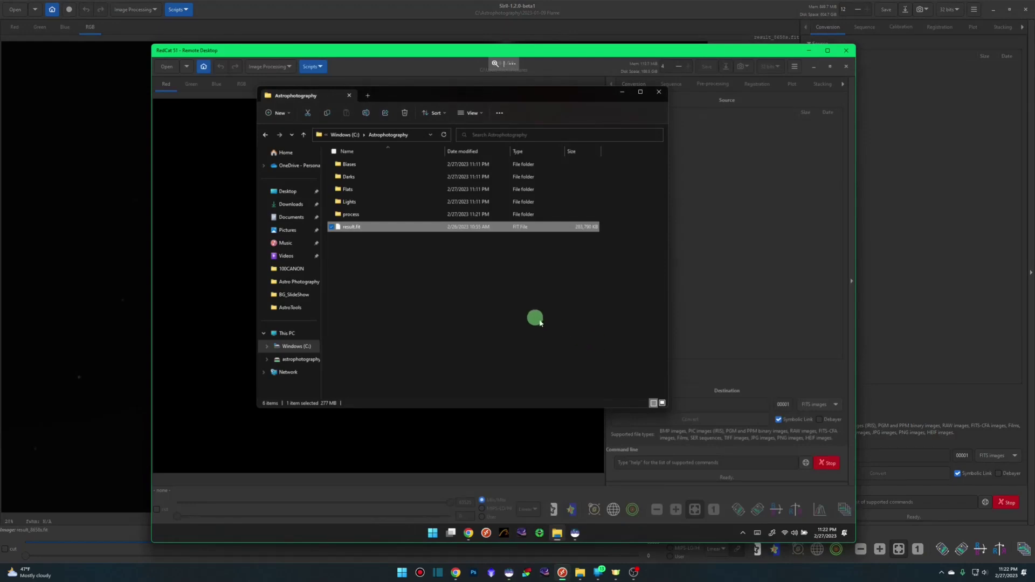
pyautogui.click(167, 68)
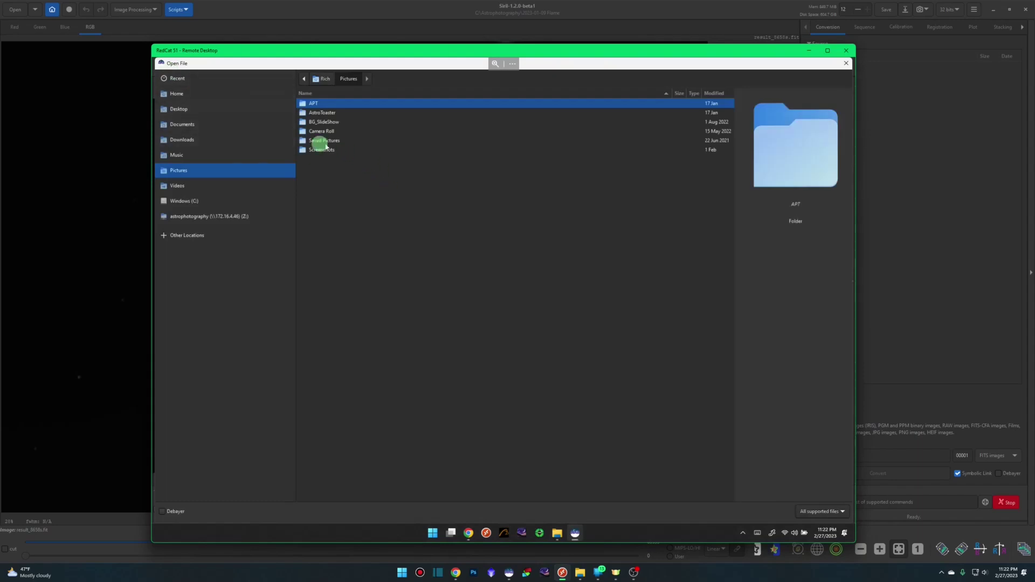
pyautogui.click(209, 200)
pyautogui.doubleClick(345, 104)
pyautogui.click(326, 151)
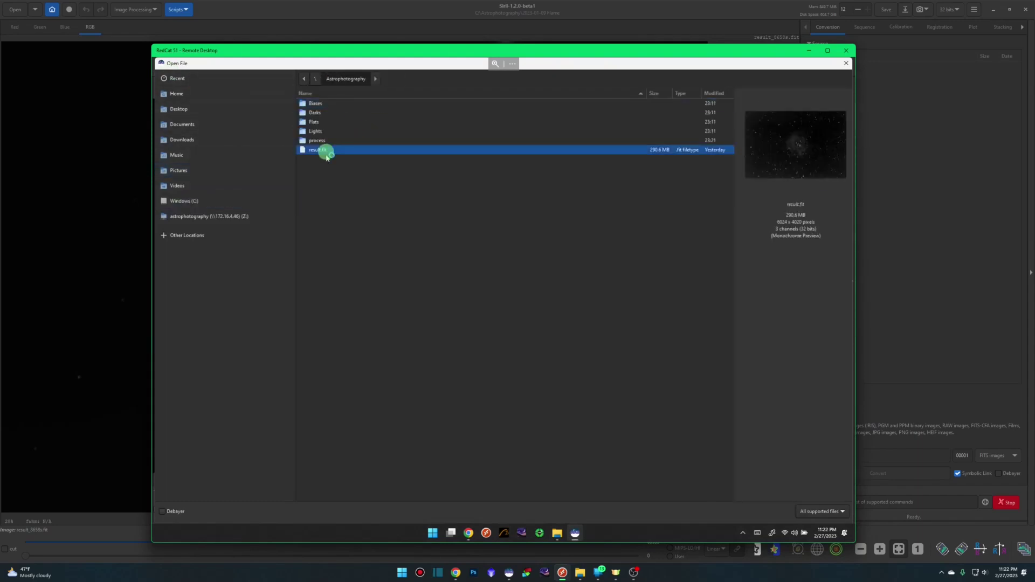
pyautogui.doubleClick(326, 151)
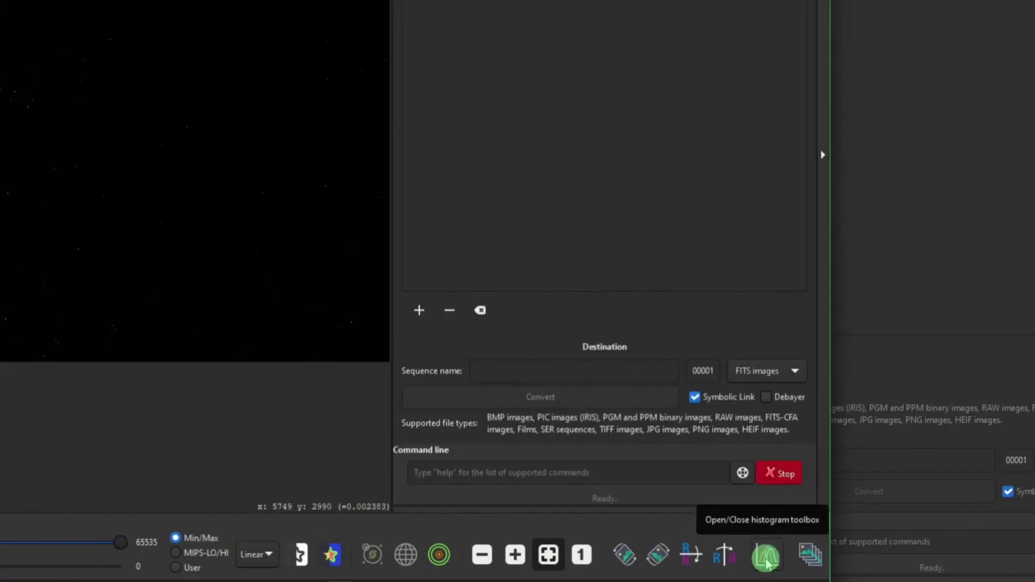
# Open and close the remote histogram tool, then open Histogram Transformation in local Siril 1.2.0-beta1.
pyautogui.click(767, 564)
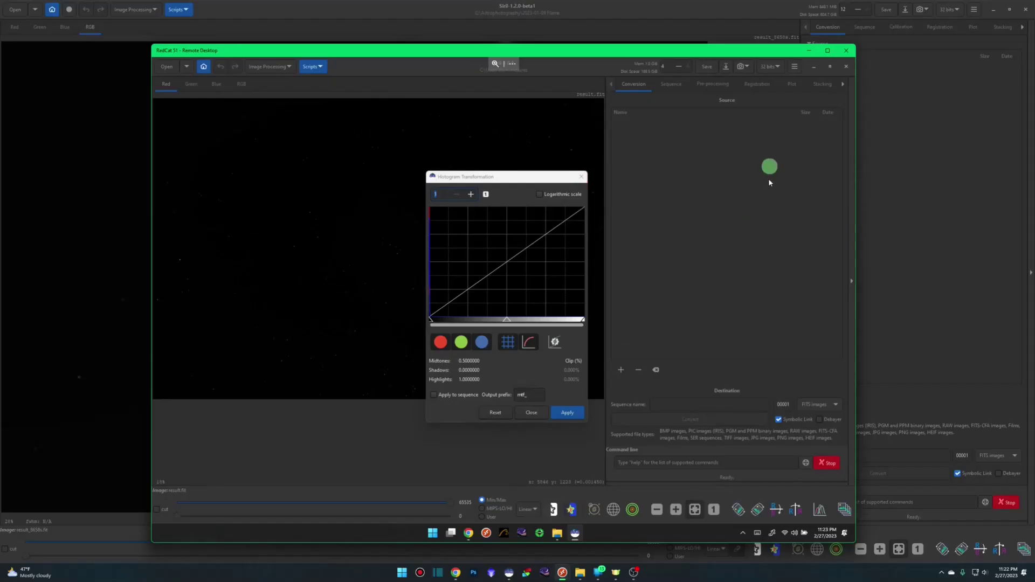
pyautogui.press('Escape')
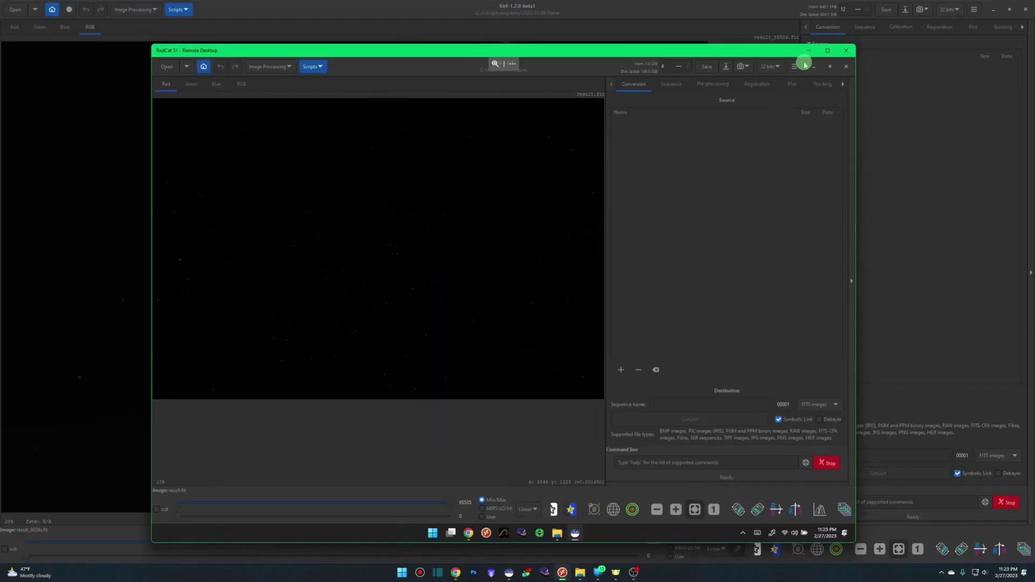
pyautogui.click(809, 52)
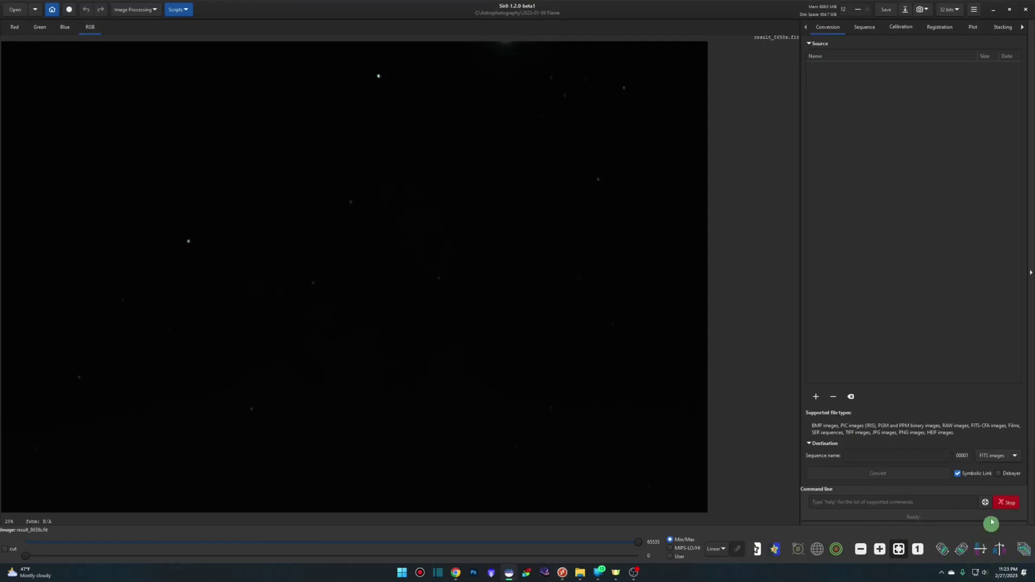
pyautogui.click(153, 10)
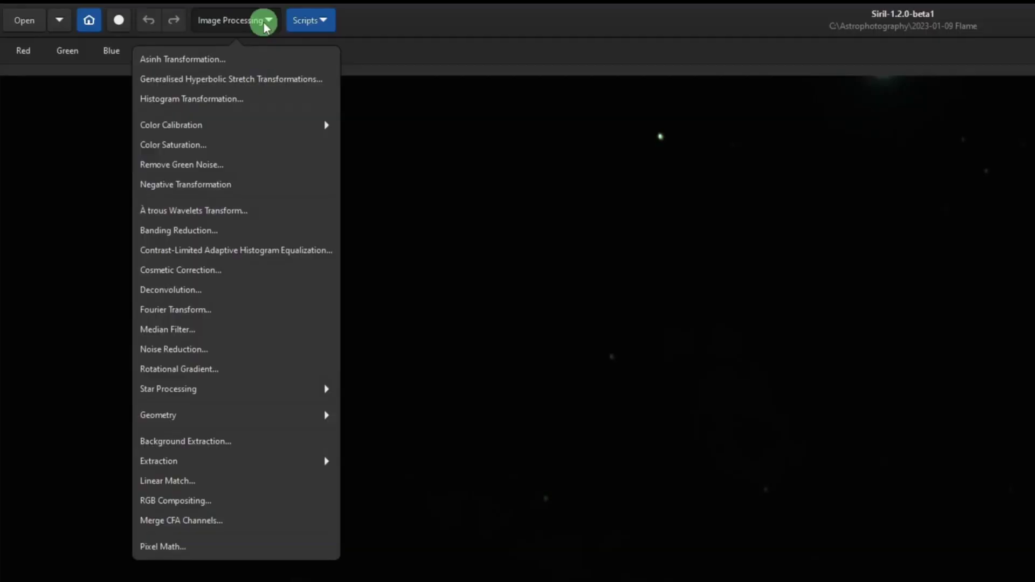
pyautogui.click(250, 102)
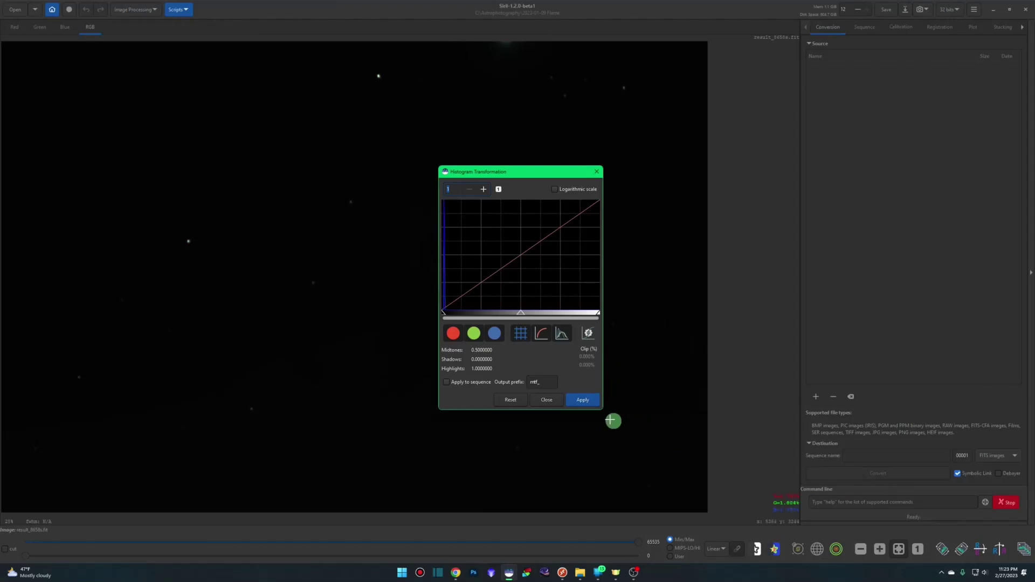
# Close the histogram dialog, check the remote display modes, and set the local display mode to AutoStretch.
pyautogui.click(546, 401)
pyautogui.moveTo(563, 573)
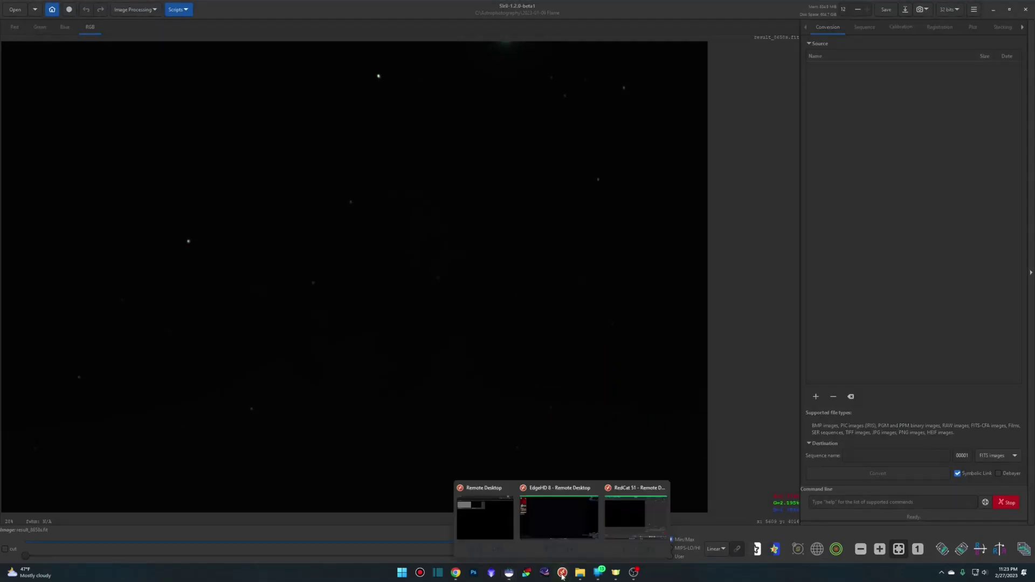
pyautogui.click(634, 518)
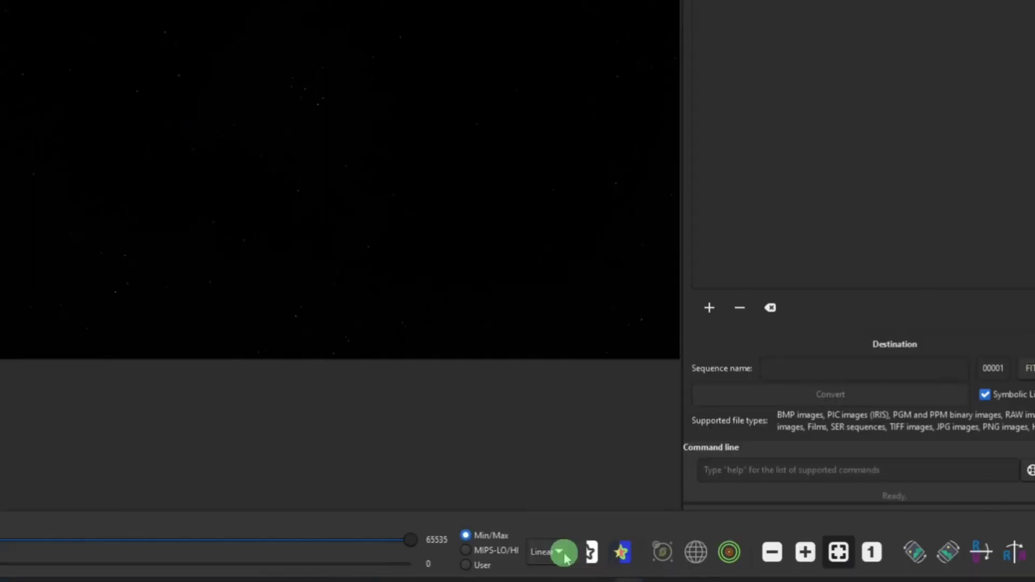
pyautogui.click(537, 510)
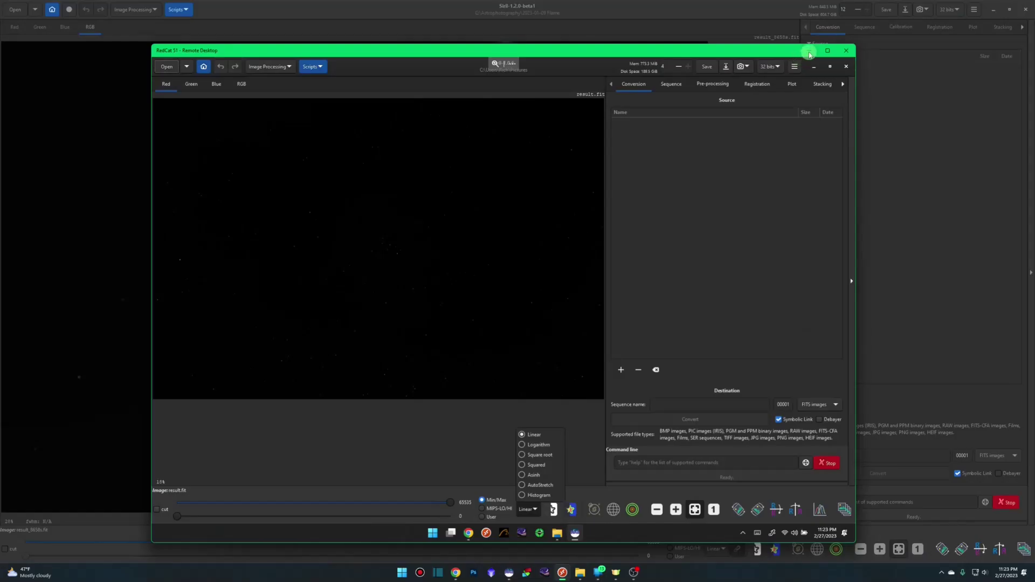
pyautogui.click(809, 51)
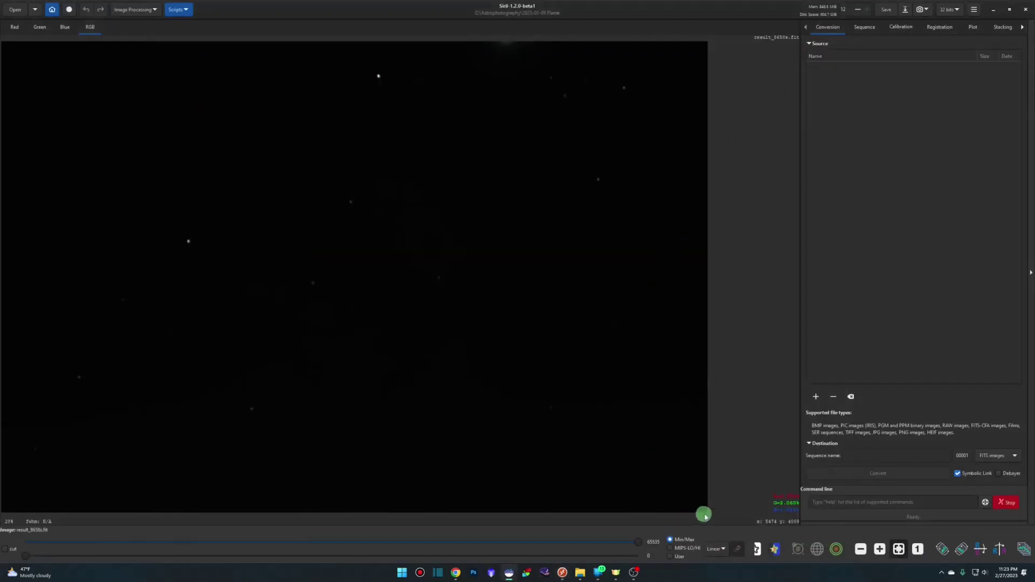
pyautogui.click(717, 549)
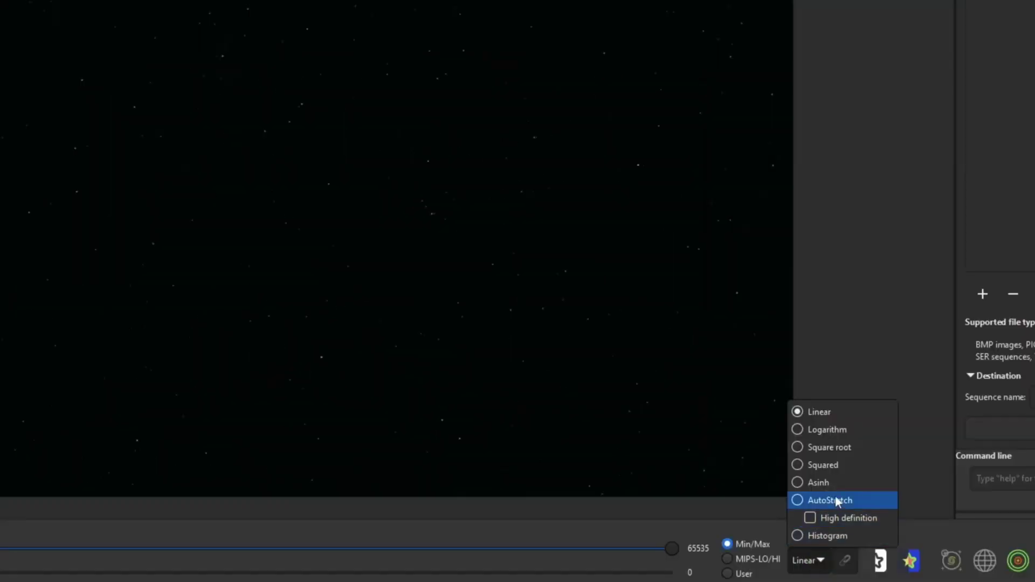
pyautogui.click(733, 512)
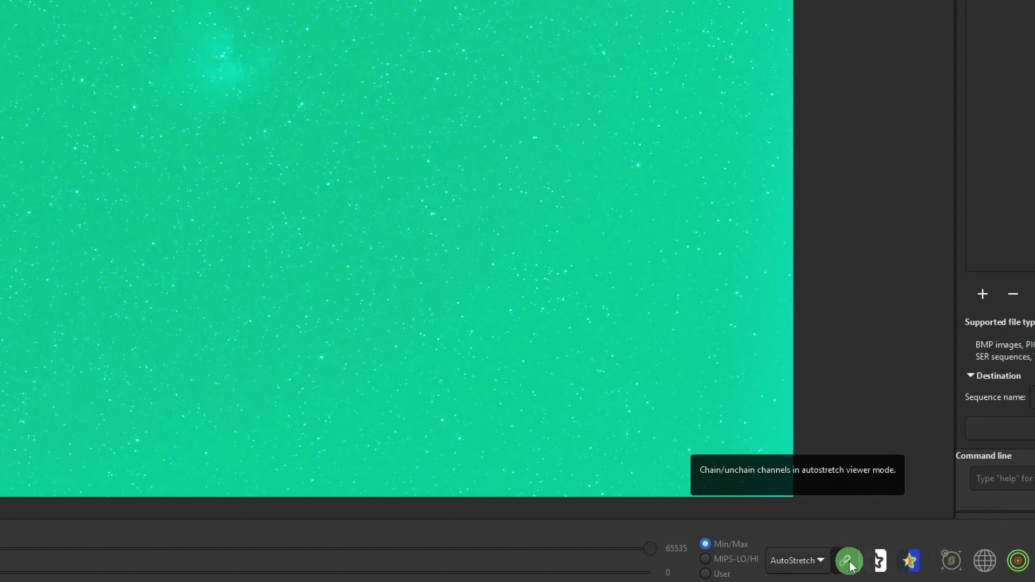
# Unlink the colour channels and toggle high-definition AutoStretch to remove the green cast.
pyautogui.click(848, 562)
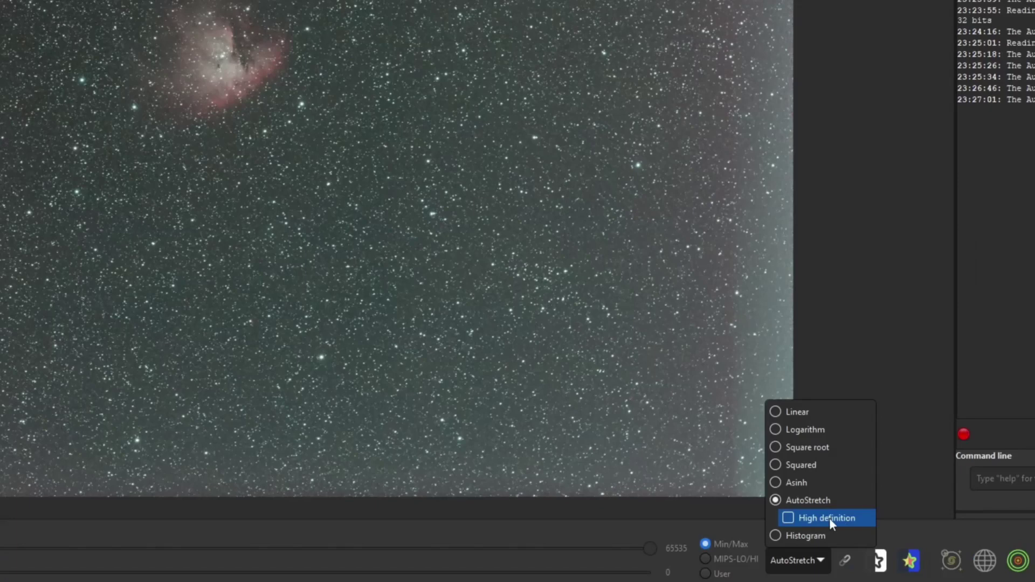
pyautogui.click(823, 518)
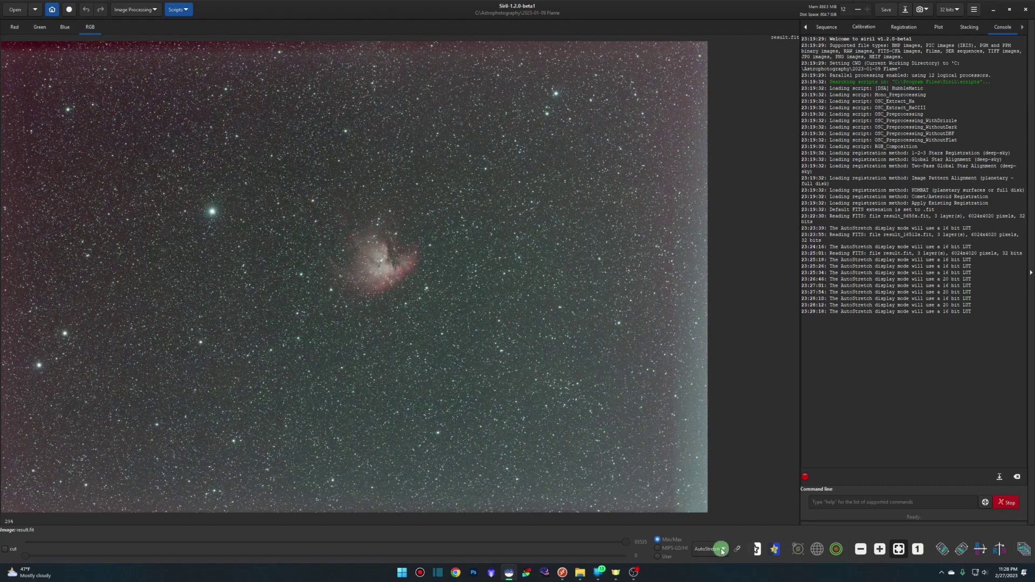
pyautogui.click(723, 550)
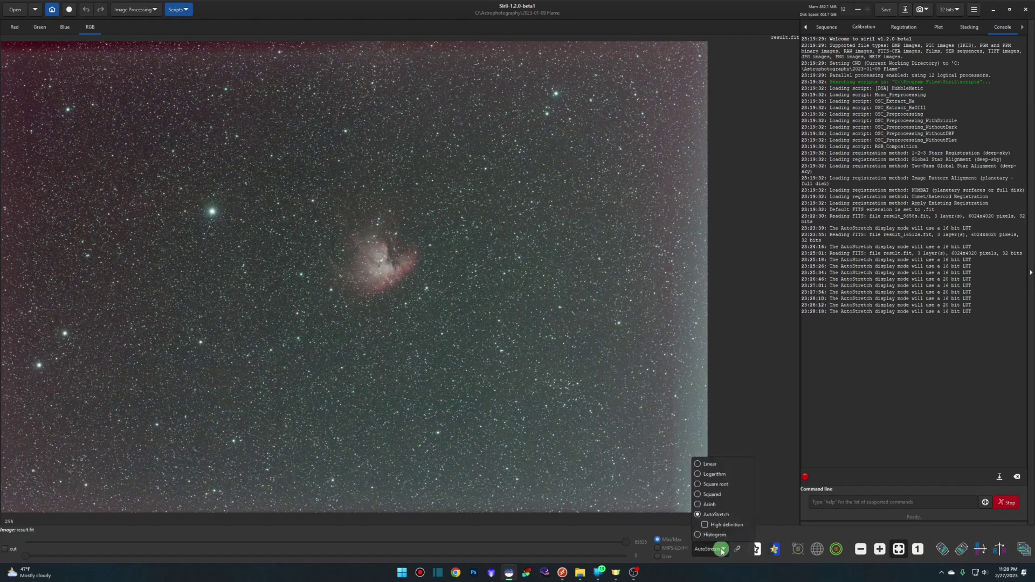
pyautogui.click(831, 445)
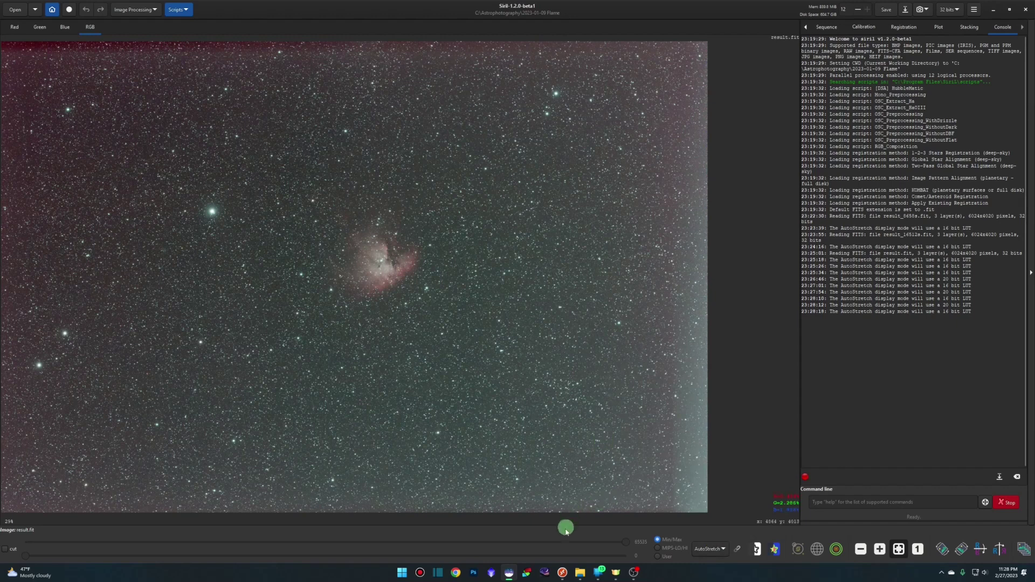
# Show the RGB view in remote Siril 1.0.6, acknowledge the visualization-only notice, then minimize the remote window.
pyautogui.moveTo(562, 572)
pyautogui.click(636, 512)
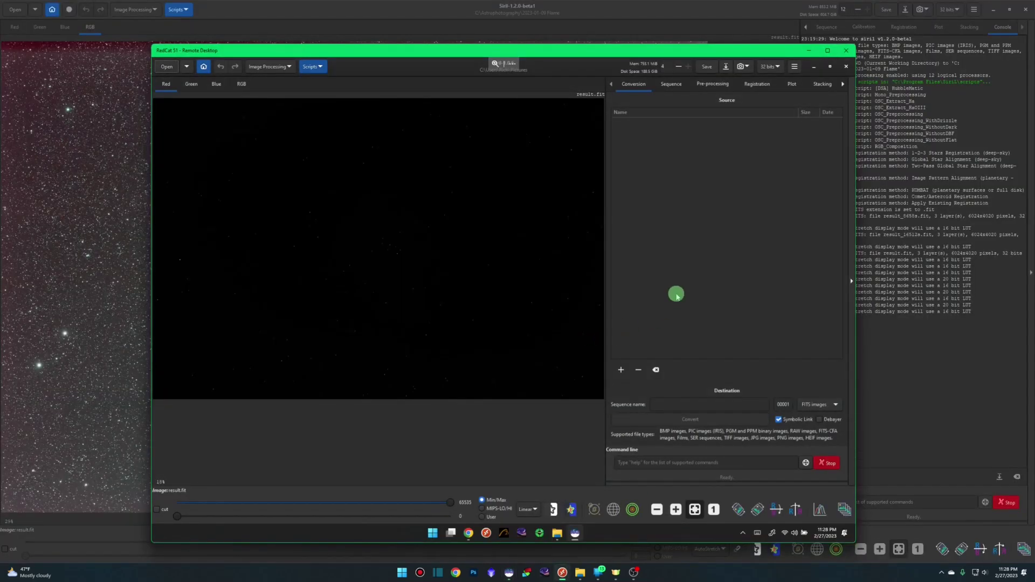
pyautogui.click(240, 85)
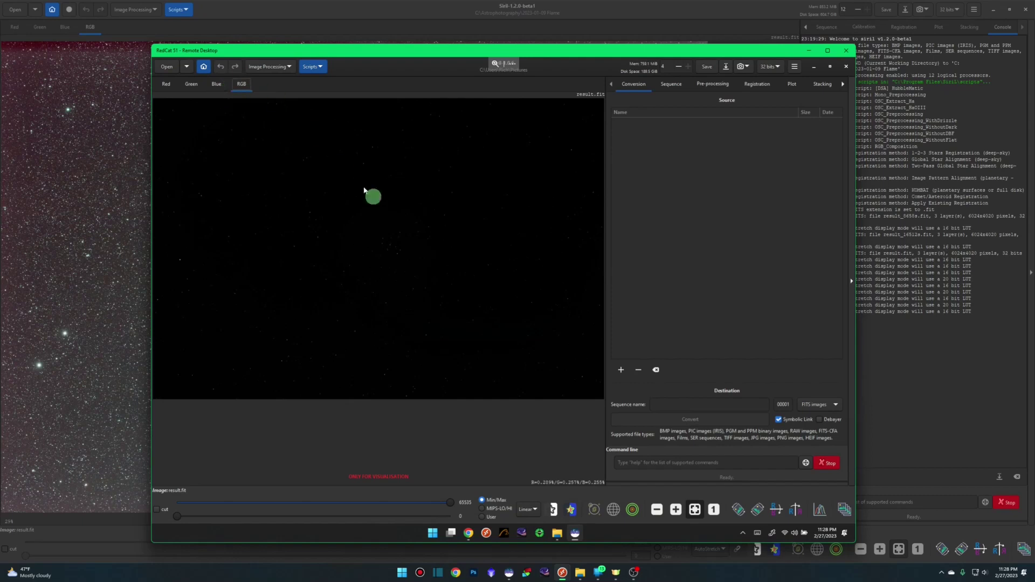
pyautogui.click(404, 258)
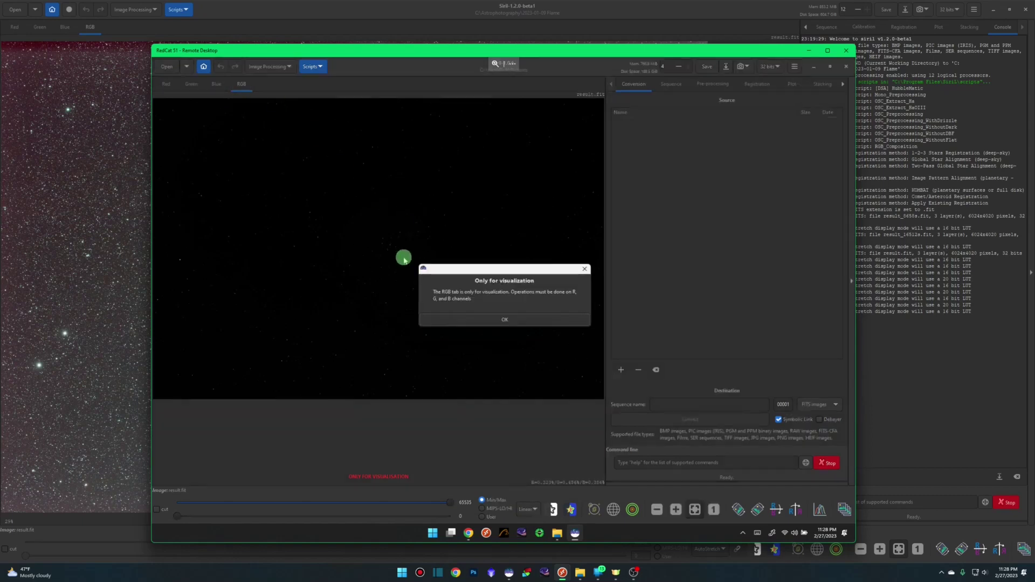
pyautogui.click(512, 318)
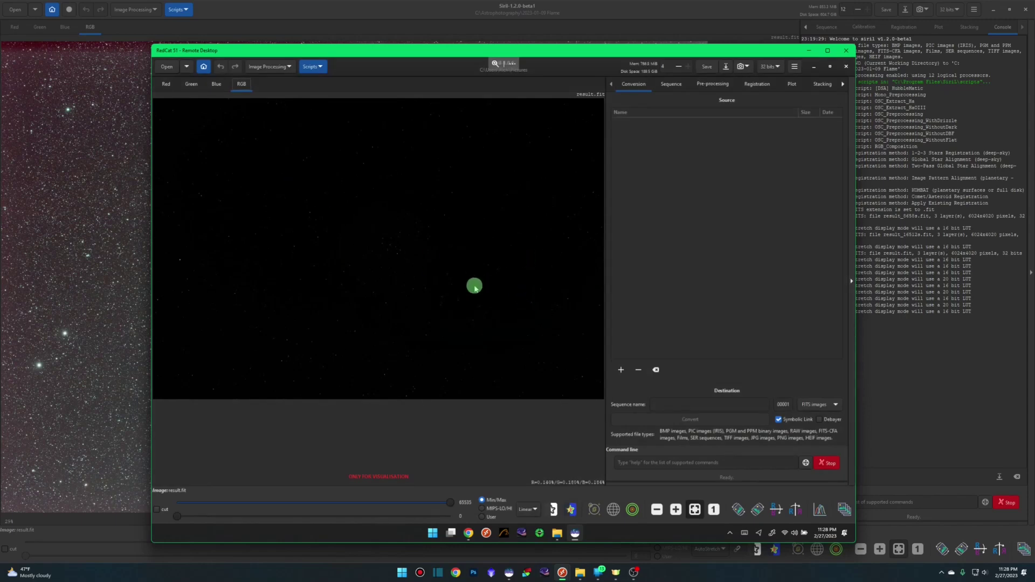
pyautogui.doubleClick(808, 50)
pyautogui.click(807, 50)
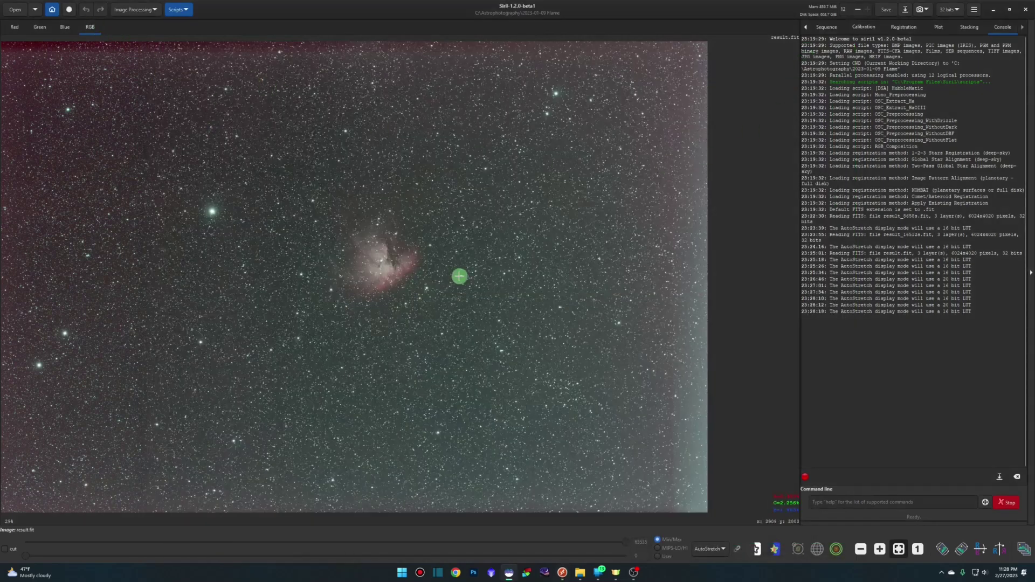
# Draw and clear a selection around the nebula, then open Background Extraction and move it aside.
pyautogui.moveTo(155, 122); pyautogui.dragTo(529, 399)
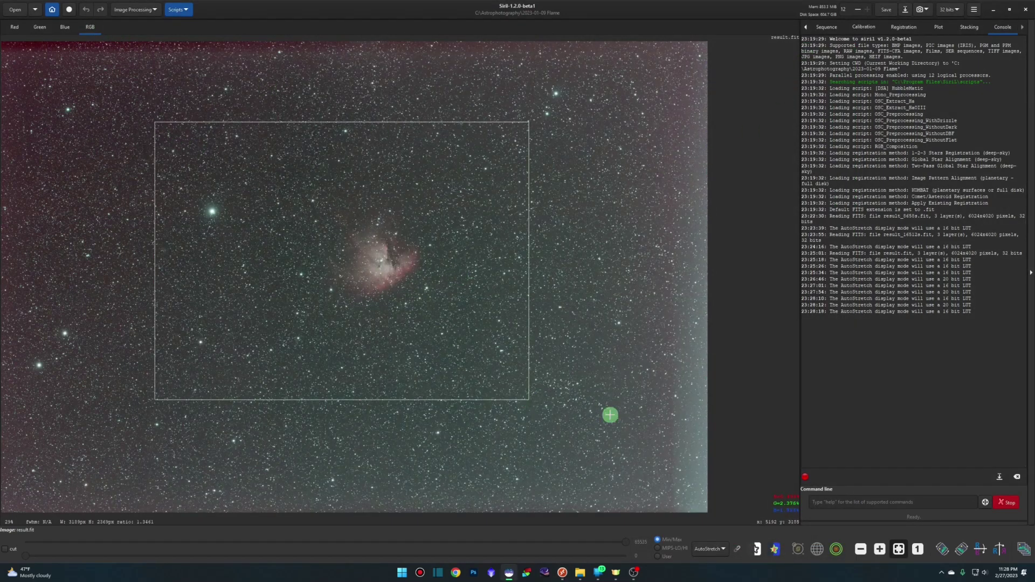
pyautogui.click(583, 330)
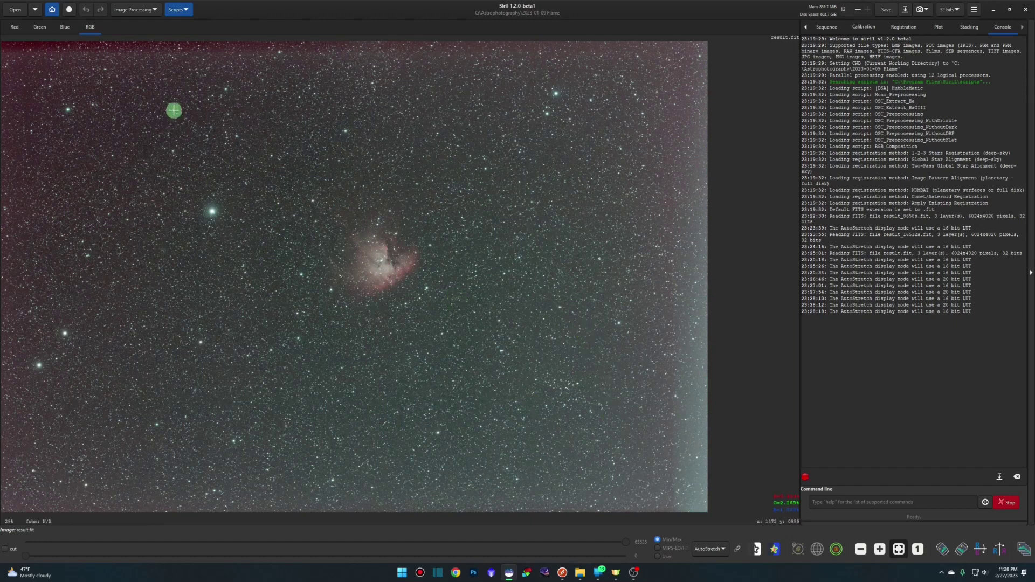
pyautogui.click(153, 8)
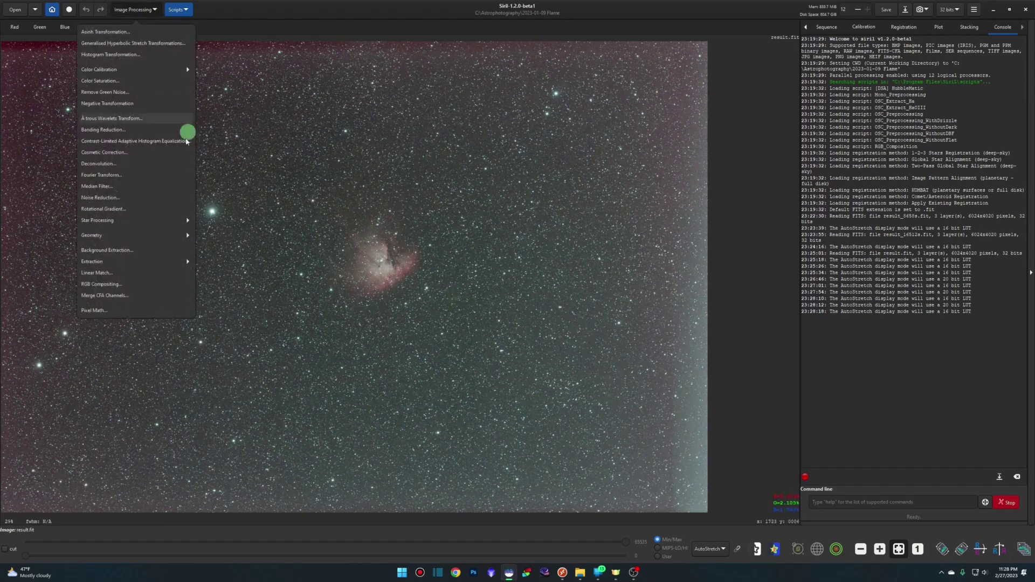
pyautogui.click(122, 250)
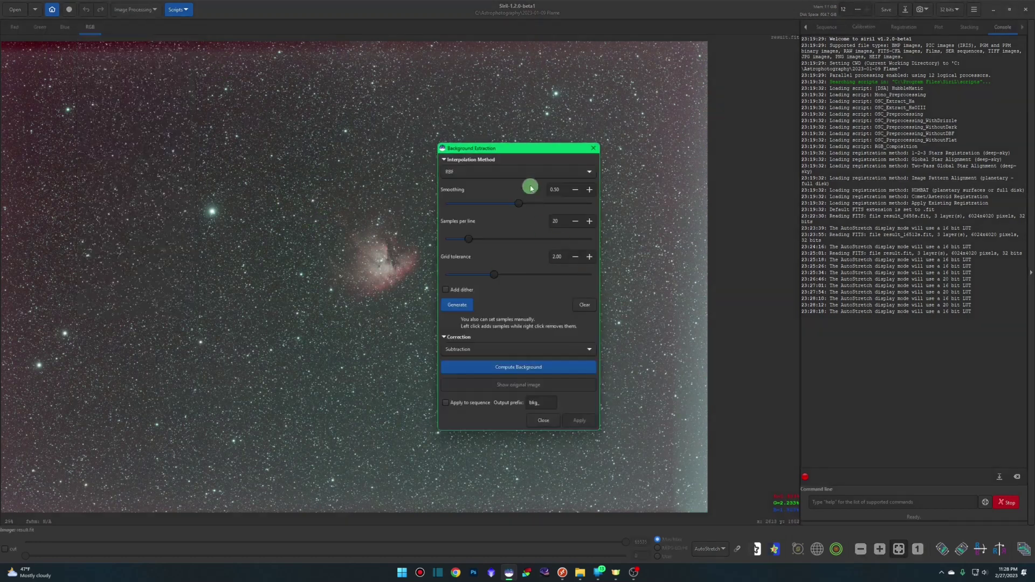
pyautogui.moveTo(522, 146); pyautogui.dragTo(774, 140)
# Place eight background sample points on empty sky, then close the Background Extraction tool.
pyautogui.click(421, 177)
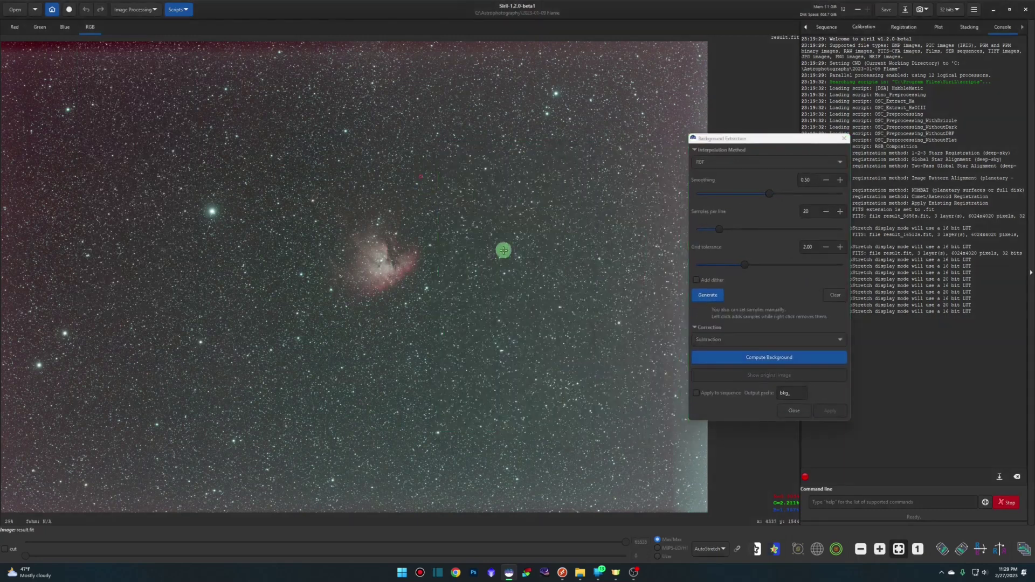
pyautogui.click(488, 253)
pyautogui.click(385, 345)
pyautogui.click(237, 335)
pyautogui.click(197, 266)
pyautogui.click(295, 223)
pyautogui.click(301, 185)
pyautogui.click(151, 134)
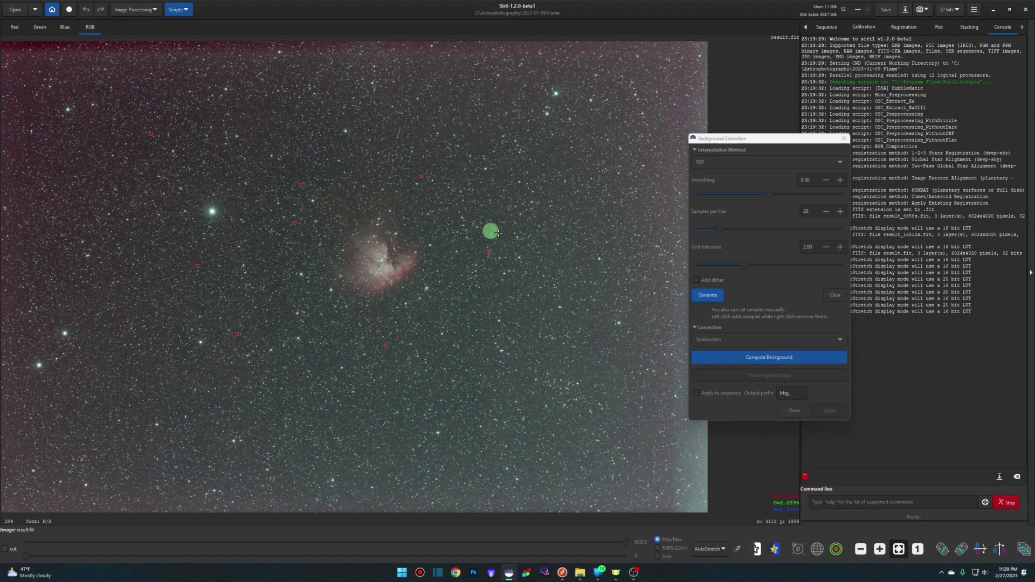
pyautogui.click(794, 411)
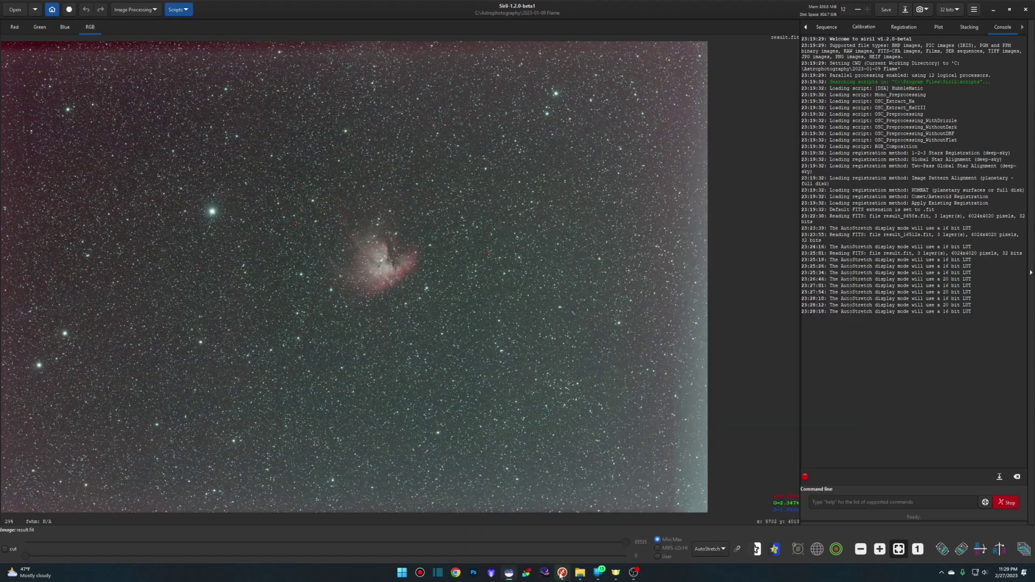
# Bring up remote Siril 1.0.6 and switch its display mode to AutoStretch.
pyautogui.click(564, 571)
pyautogui.click(635, 526)
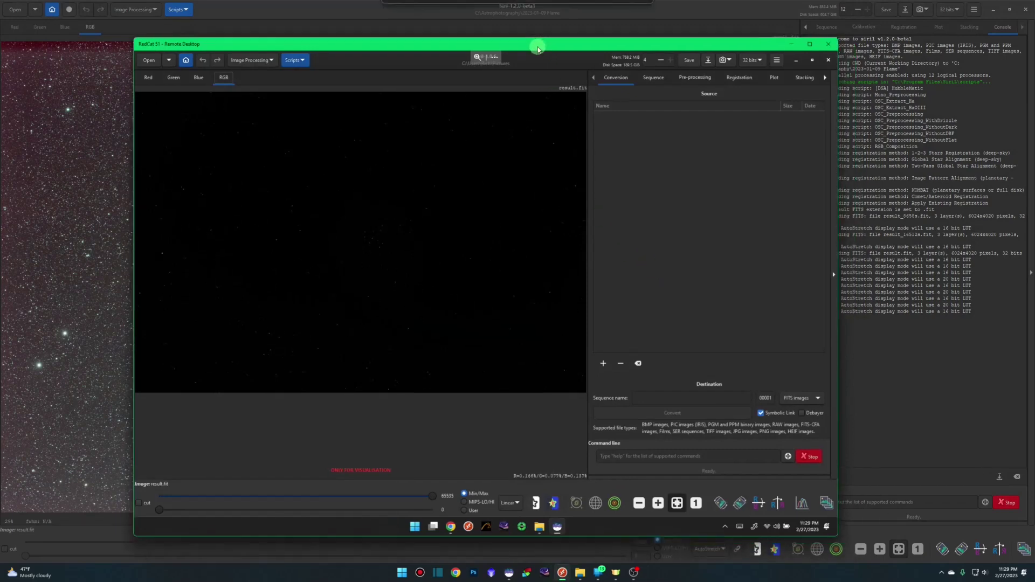
pyautogui.moveTo(556, 50); pyautogui.dragTo(538, 45)
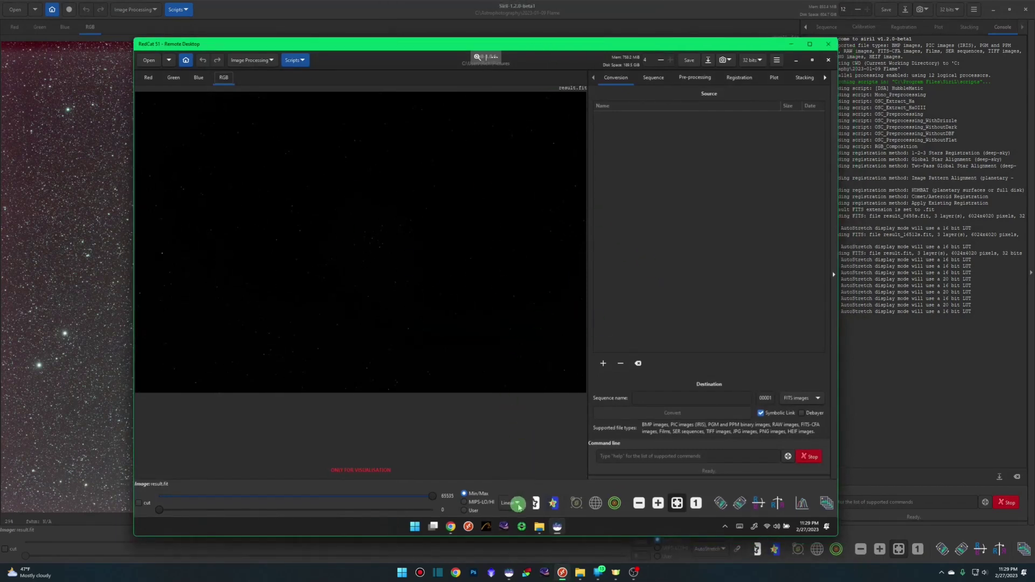
pyautogui.click(511, 503)
pyautogui.click(518, 478)
# Auto-stretch and apply a histogram transformation, close the tool, and open the image's save options.
pyautogui.click(803, 495)
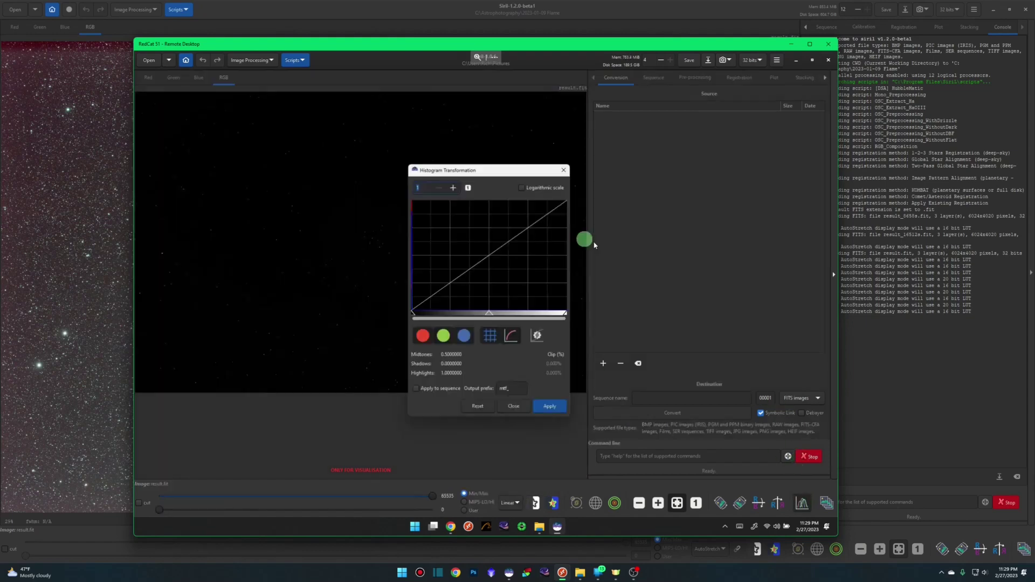
pyautogui.click(550, 406)
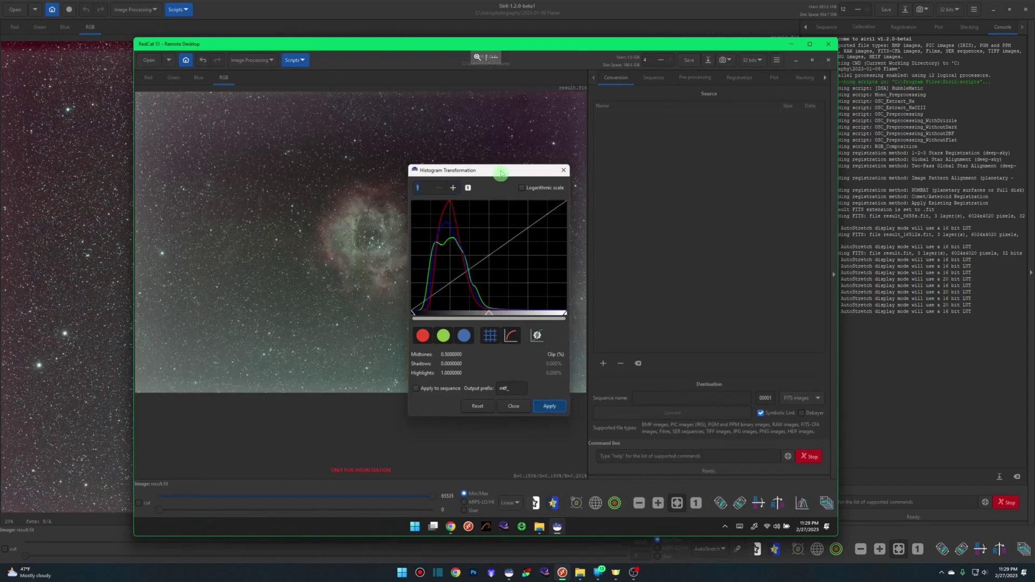
pyautogui.click(514, 406)
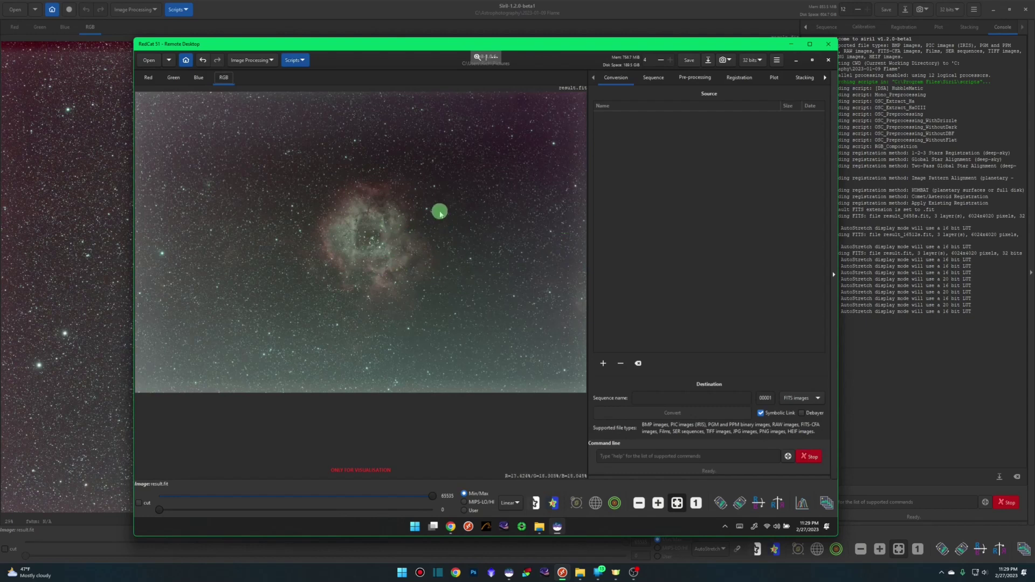
pyautogui.rightClick(440, 213)
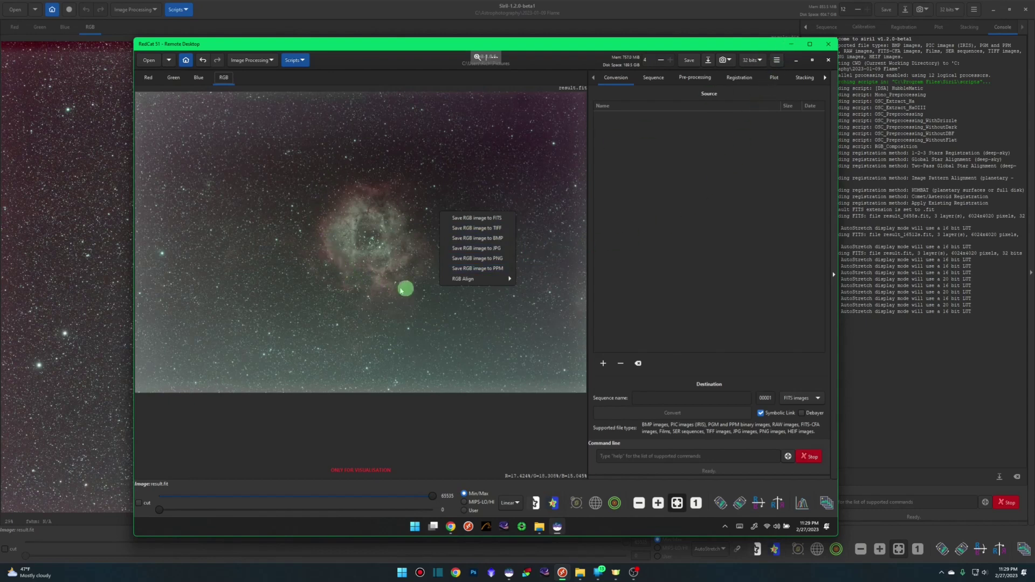
# Return to local Siril 1.2.0-beta1, then open and dismiss the image options menu.
pyautogui.click(789, 46)
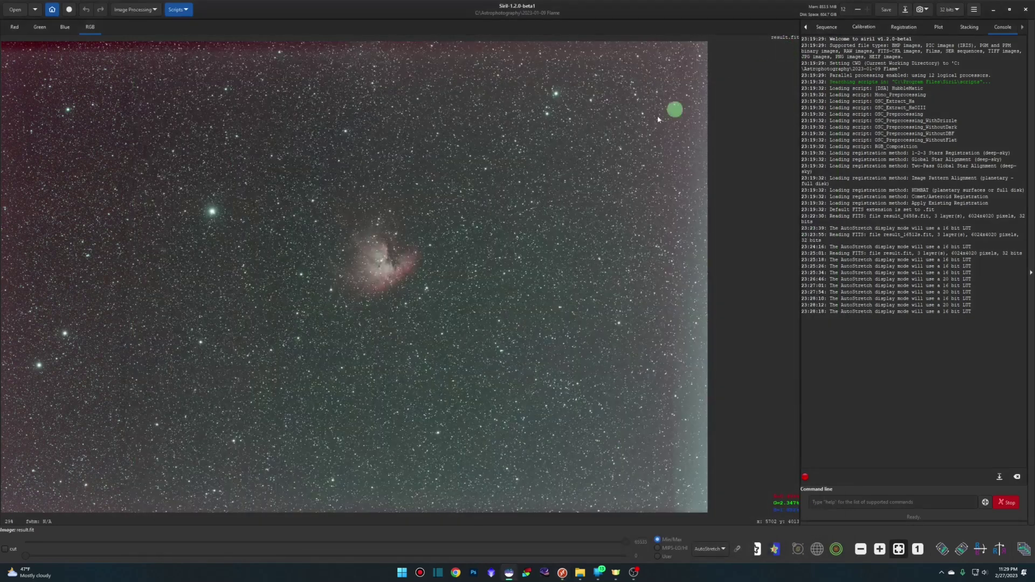
pyautogui.rightClick(420, 187)
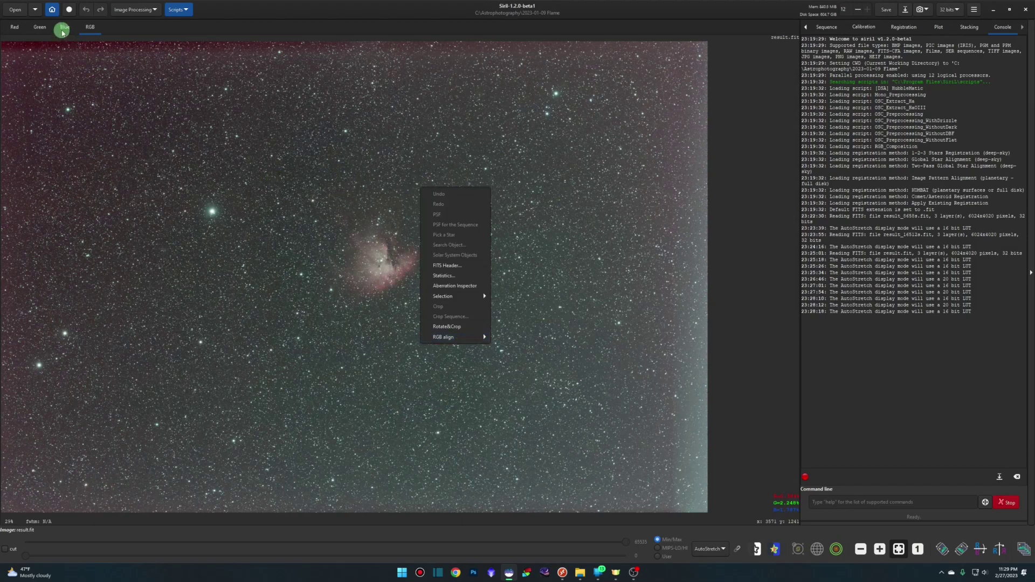
pyautogui.click(178, 28)
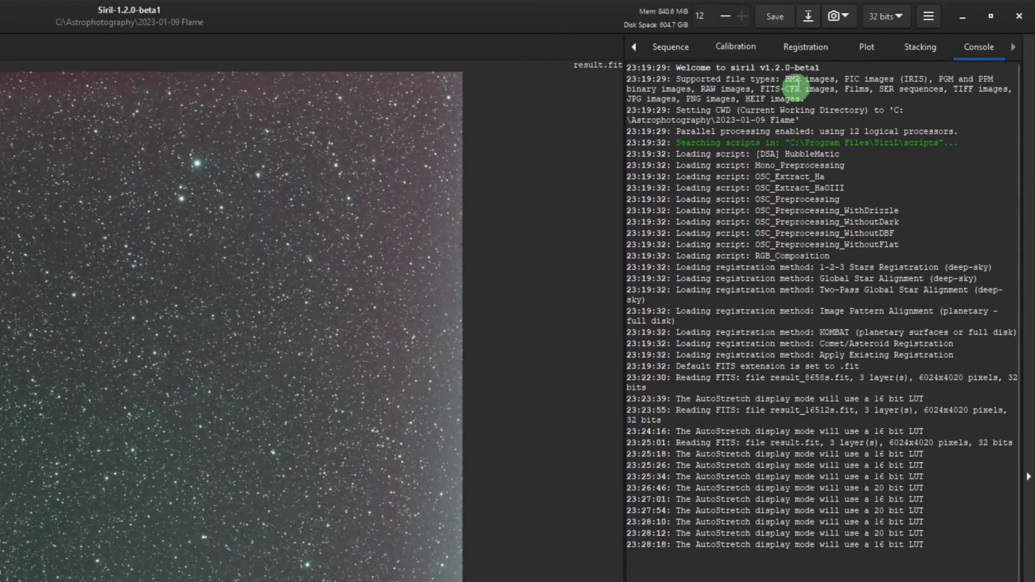
# Save result.tif to the 2023-01-09 Flame folder as 32-bit floating point ASTRO-TIFF, uncompressed.
pyautogui.click(810, 18)
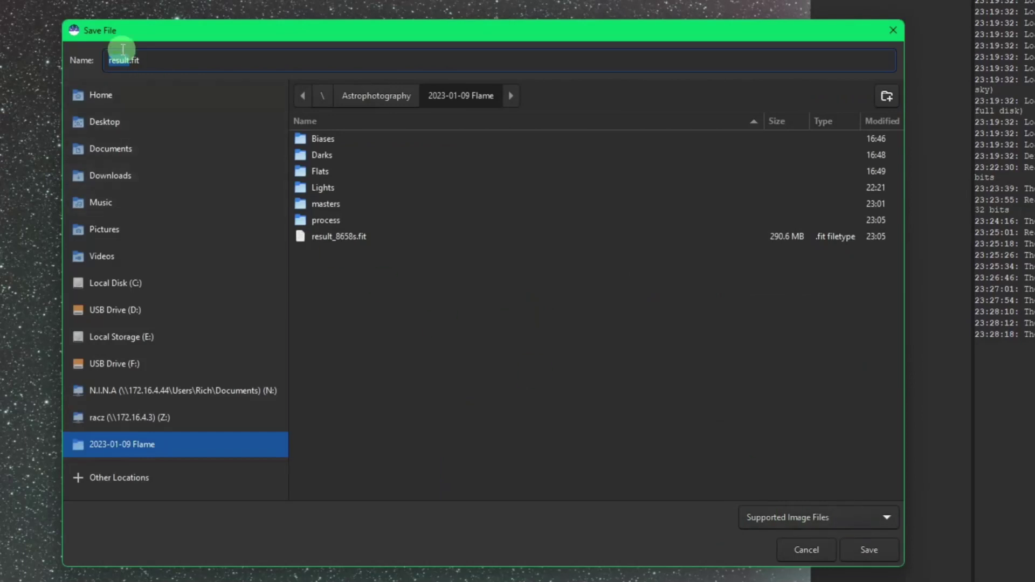
pyautogui.click(160, 59)
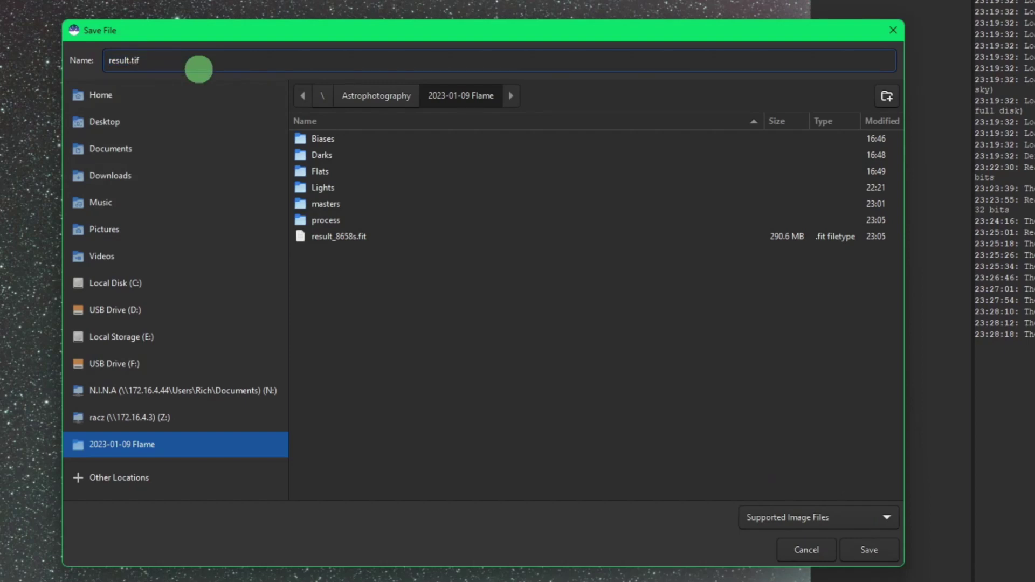
pyautogui.click(885, 520)
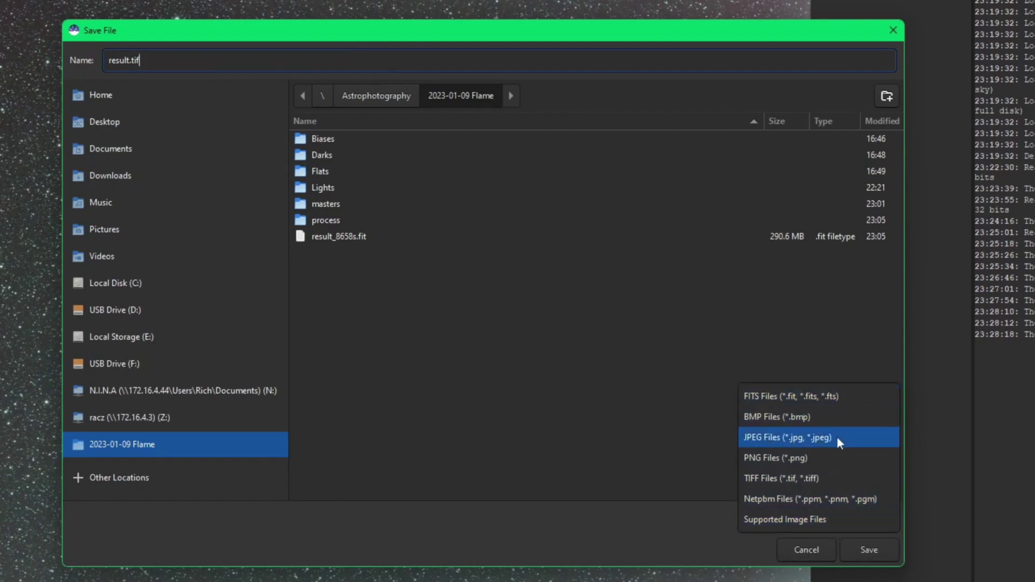
pyautogui.click(792, 518)
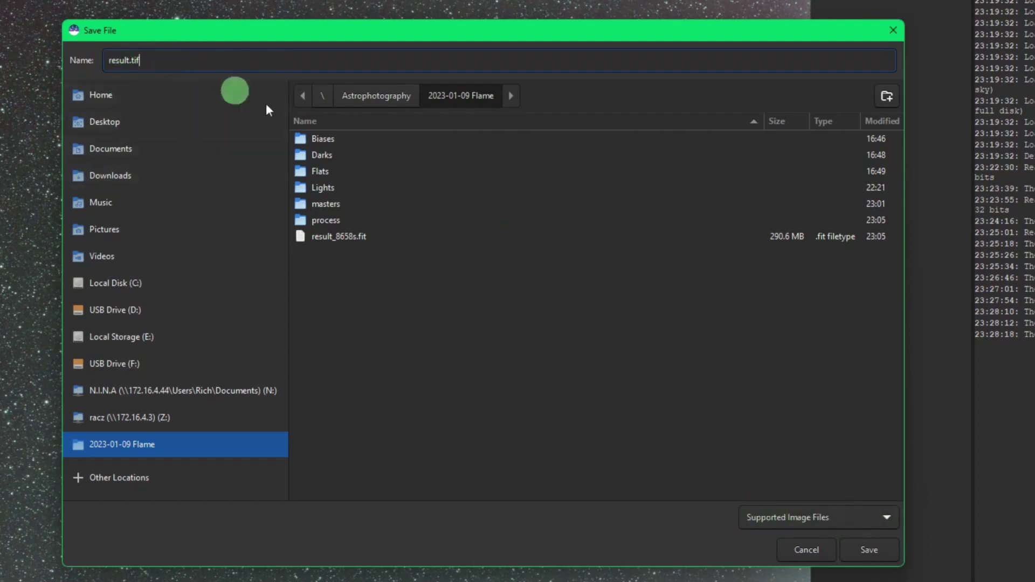
pyautogui.click(874, 550)
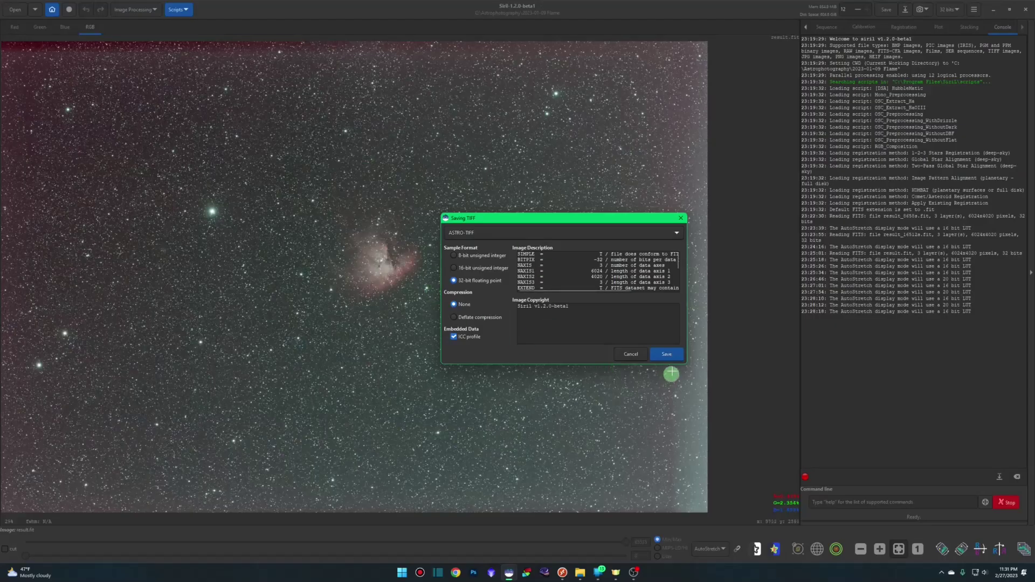
pyautogui.click(669, 355)
pyautogui.press('Return')
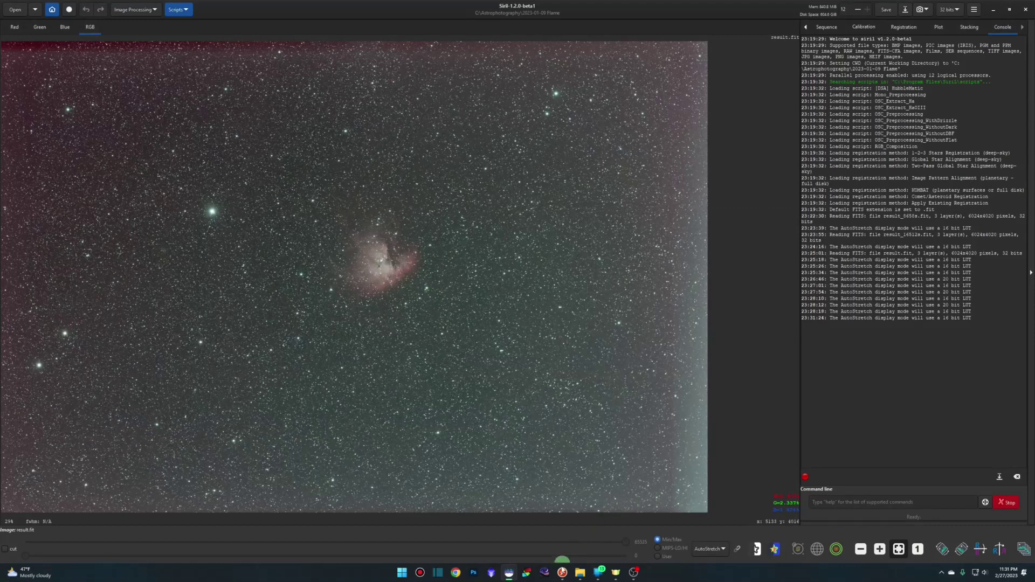
# In the remote Siril 1.0.6, box the nebula and show the Crop option, then minimise the session.
pyautogui.click(637, 515)
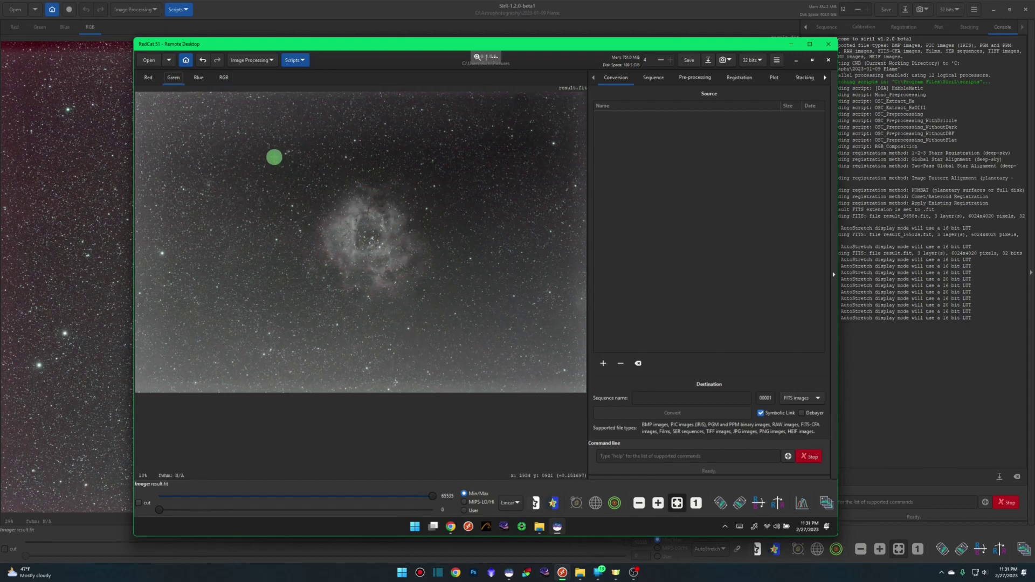
pyautogui.moveTo(268, 146); pyautogui.dragTo(510, 348)
pyautogui.rightClick(538, 256)
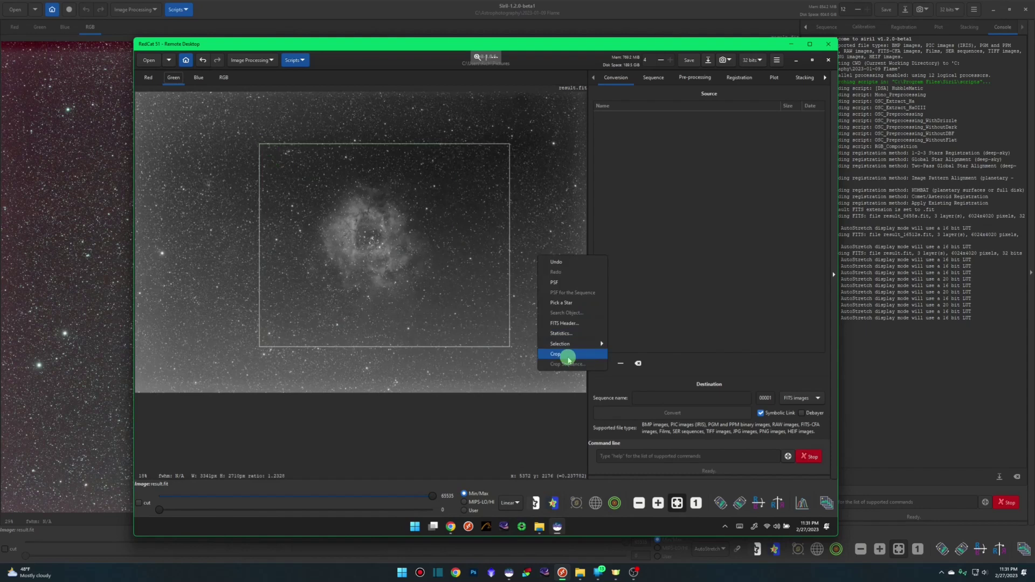
pyautogui.click(791, 44)
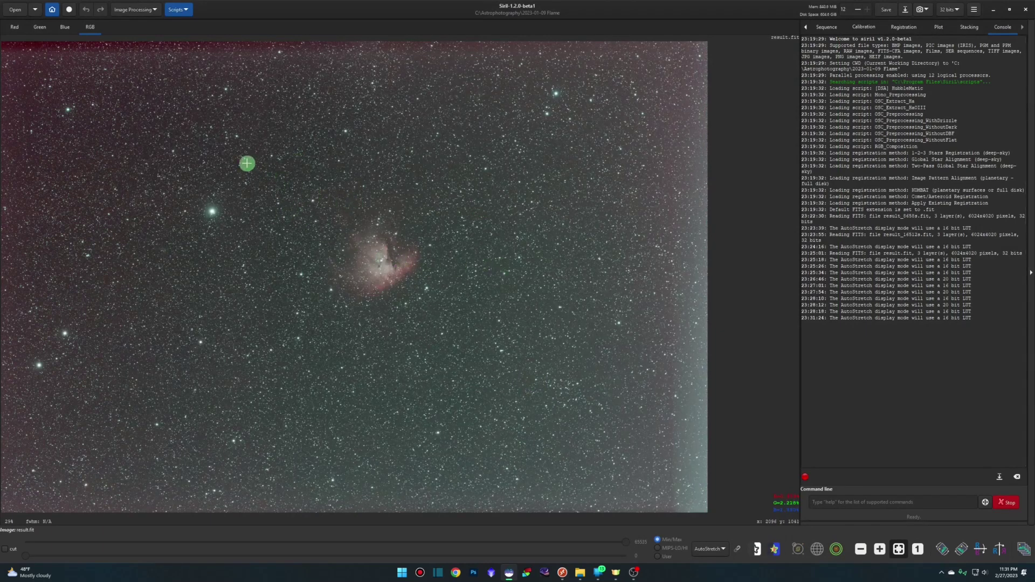
# Select a box around the nebula in result.fit and apply Rotate & Crop with a 180° angle.
pyautogui.moveTo(233, 155); pyautogui.dragTo(519, 362)
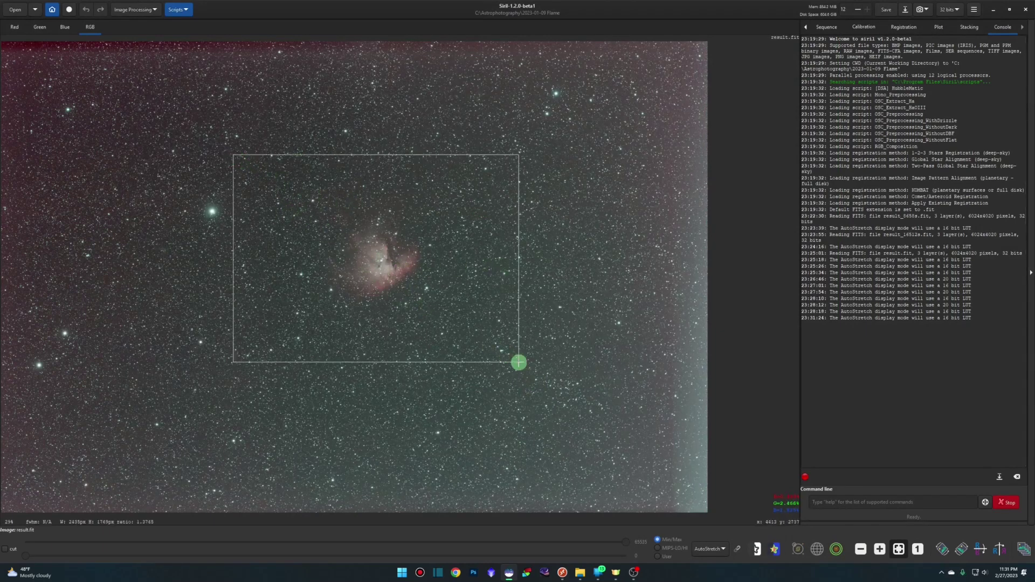
pyautogui.rightClick(567, 291)
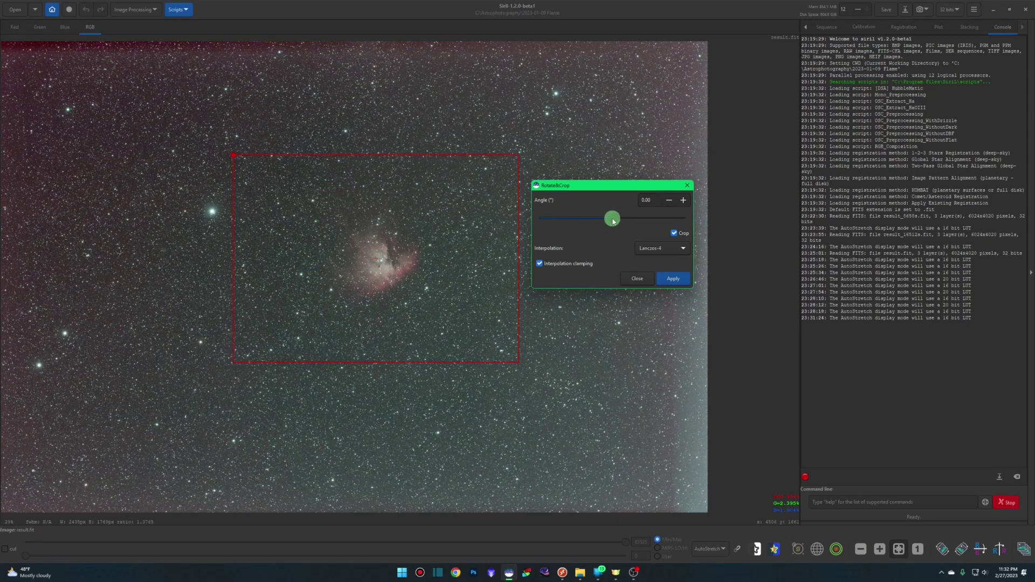
pyautogui.moveTo(613, 218)
pyautogui.mouseDown()
pyautogui.moveTo(693, 218)
pyautogui.moveTo(554, 219)
pyautogui.moveTo(703, 224)
pyautogui.mouseUp()
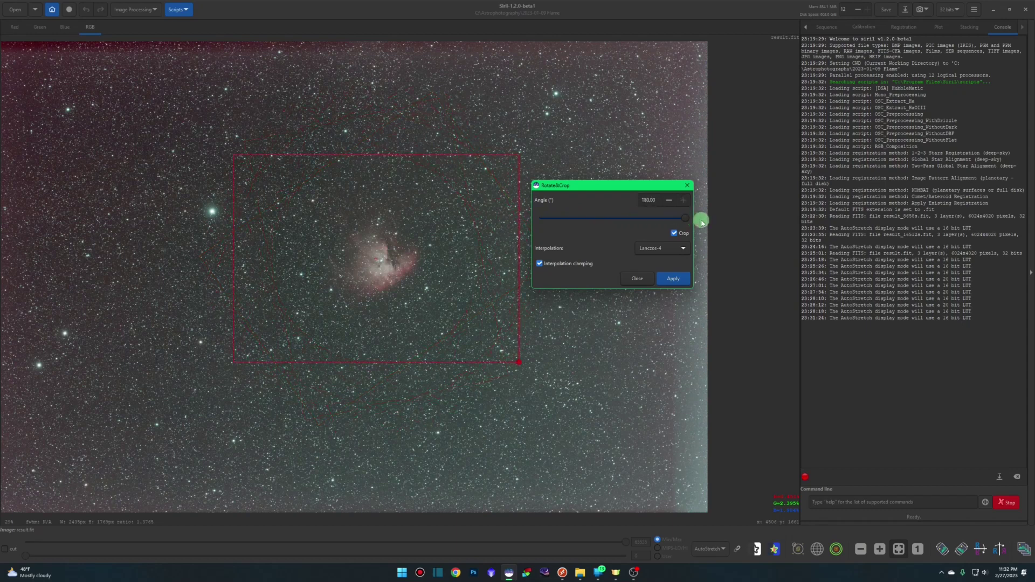
pyautogui.click(672, 280)
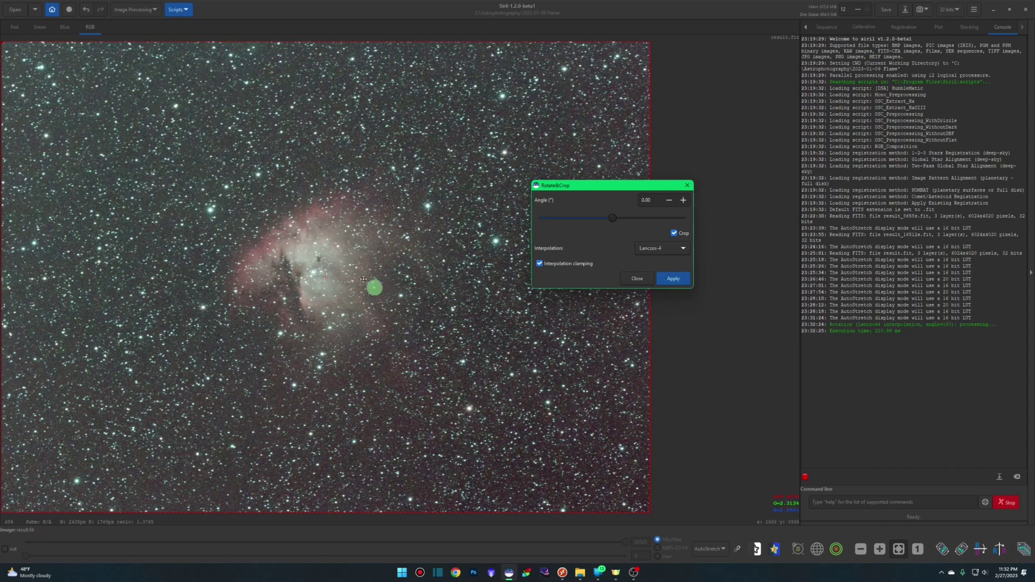
pyautogui.click(639, 279)
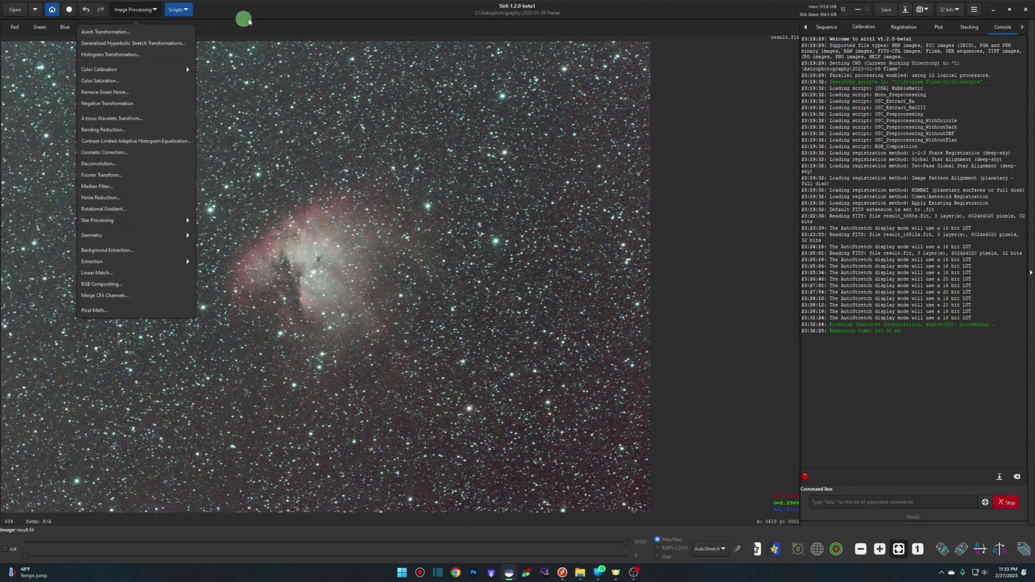
pyautogui.click(281, 15)
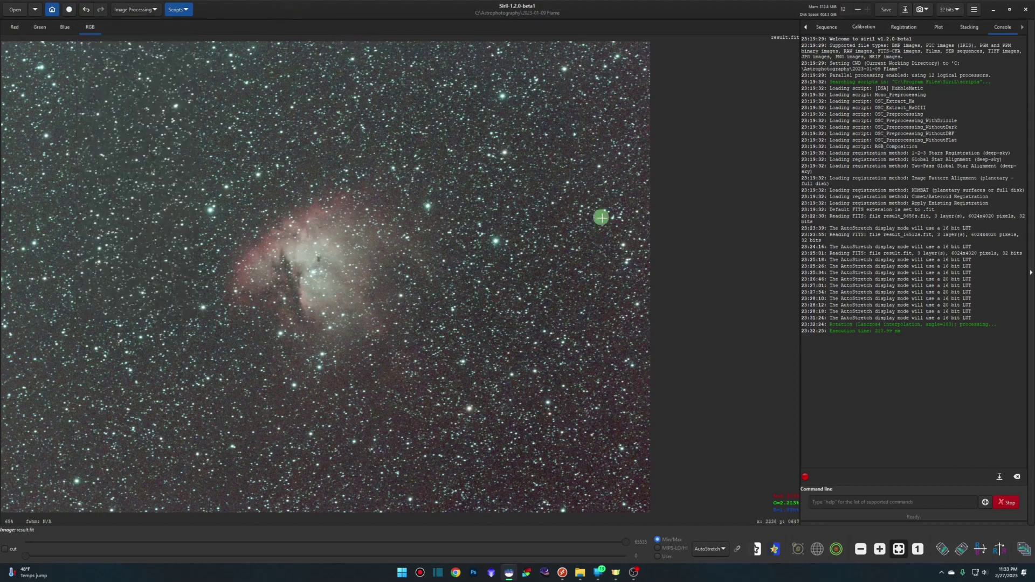